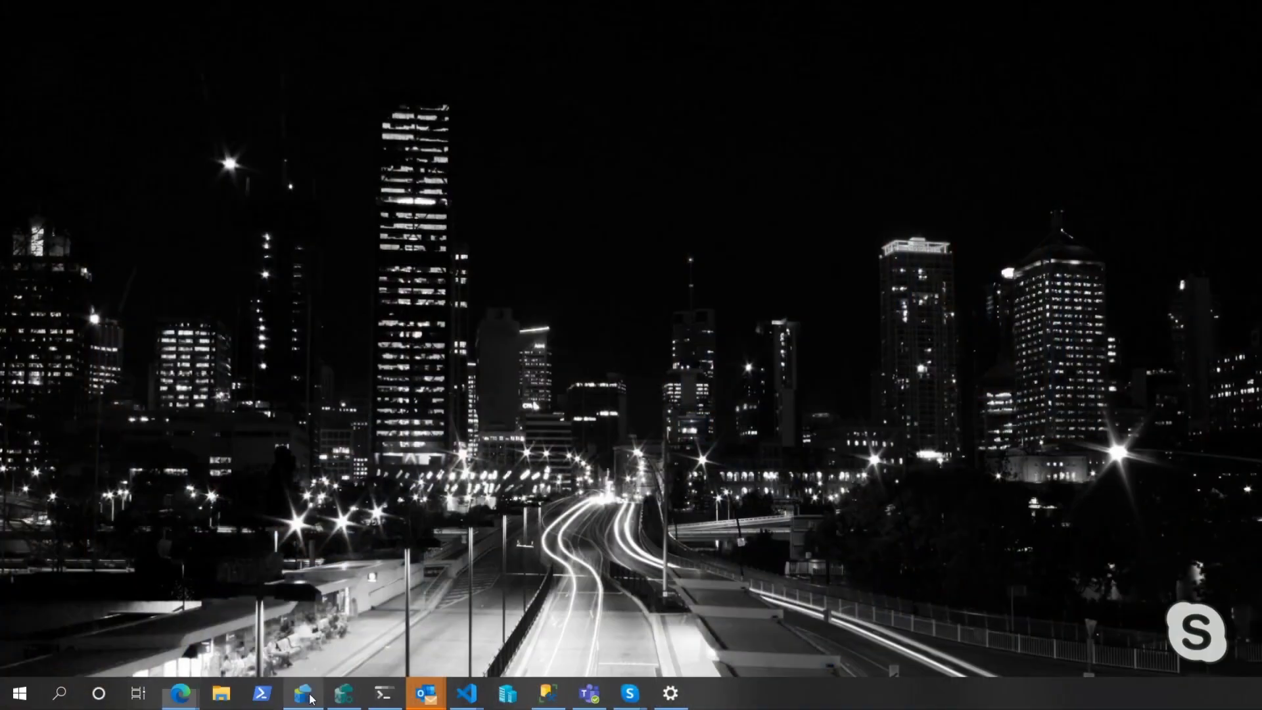
Step: Preview the top 1000 rows of HumanResources.Employee, then close the SQLQuery_1 tab
{"action": "left_click", "coordinate": [311, 699]}
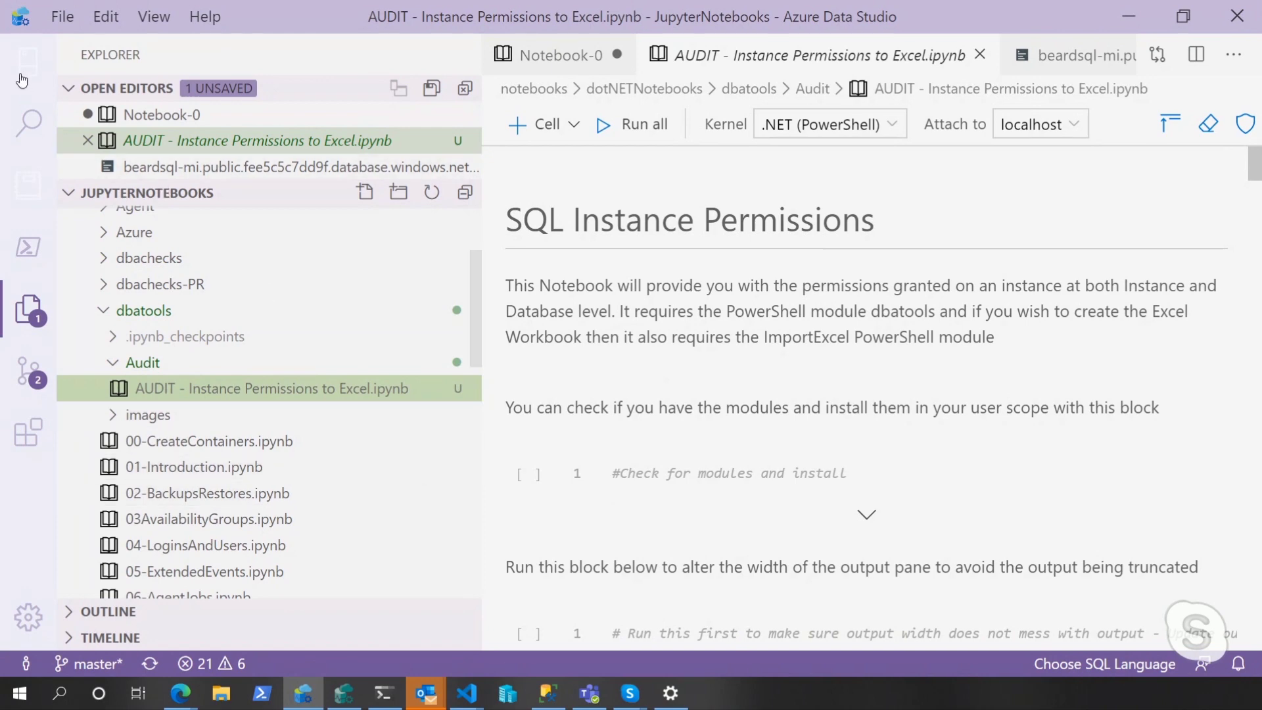
{"action": "key", "text": "ctrl+g"}
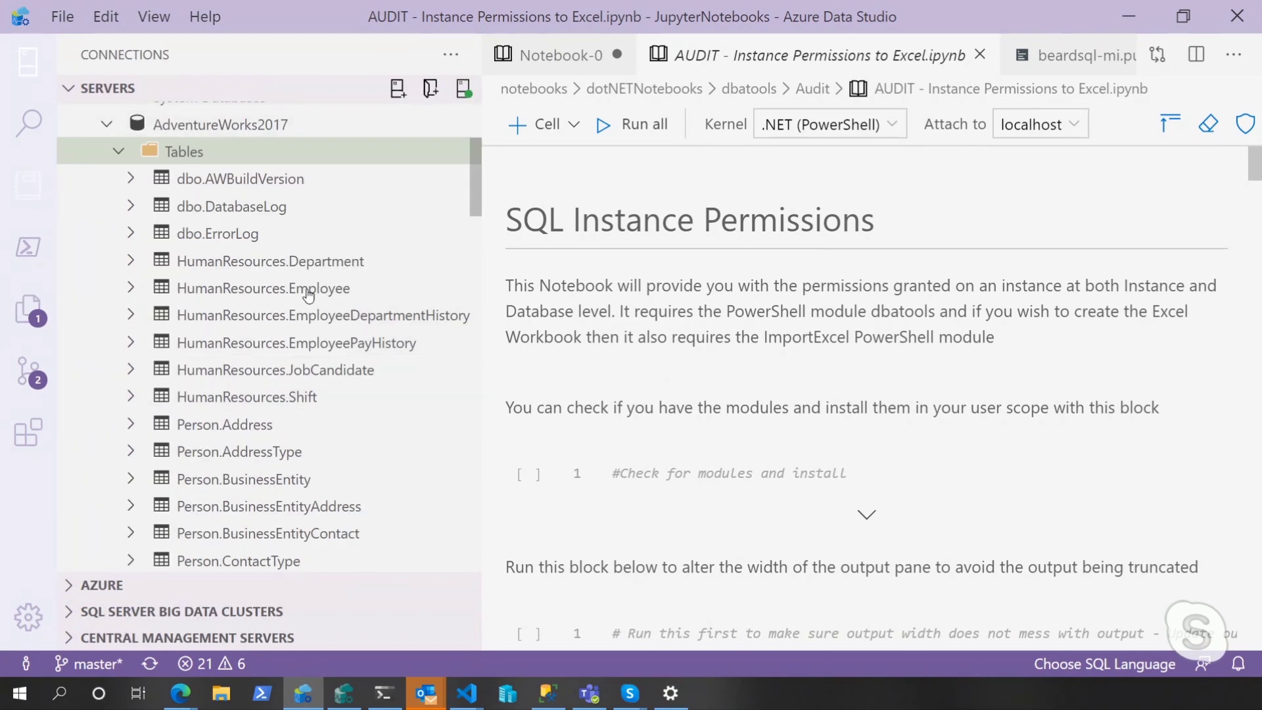
{"action": "right_click", "coordinate": [311, 291]}
{"action": "left_click", "coordinate": [394, 311]}
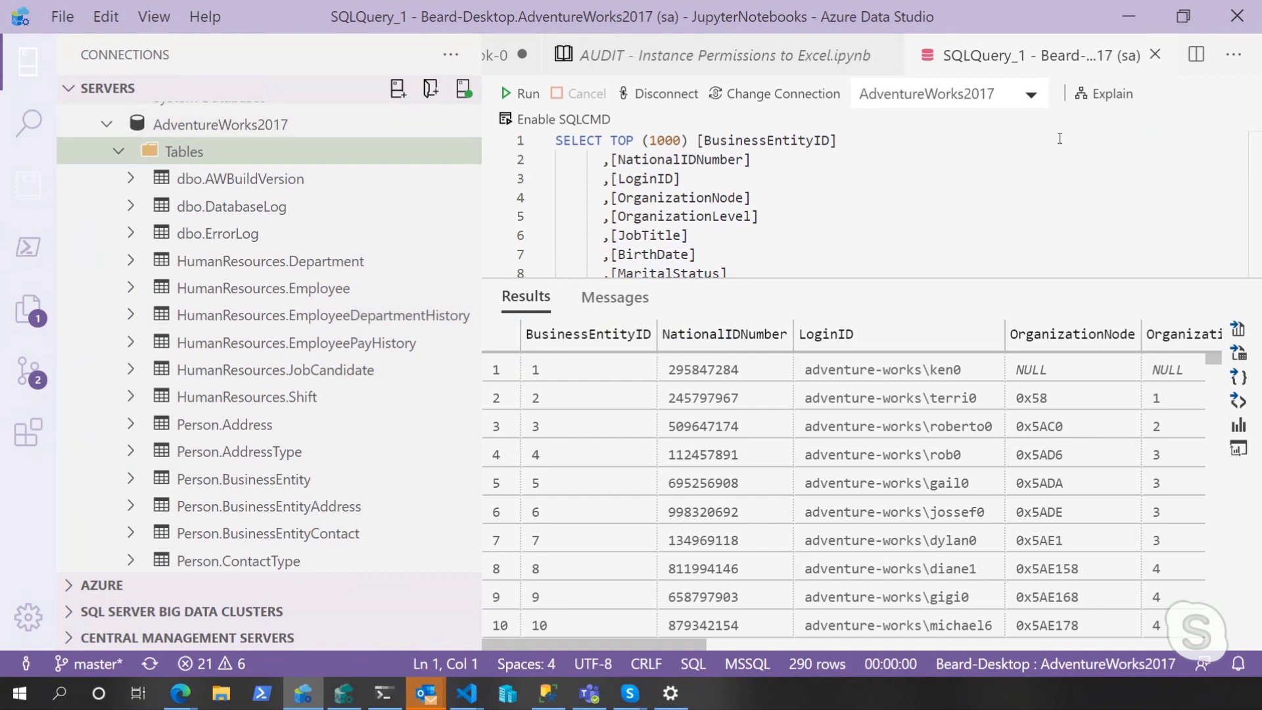
{"action": "left_click", "coordinate": [1154, 55]}
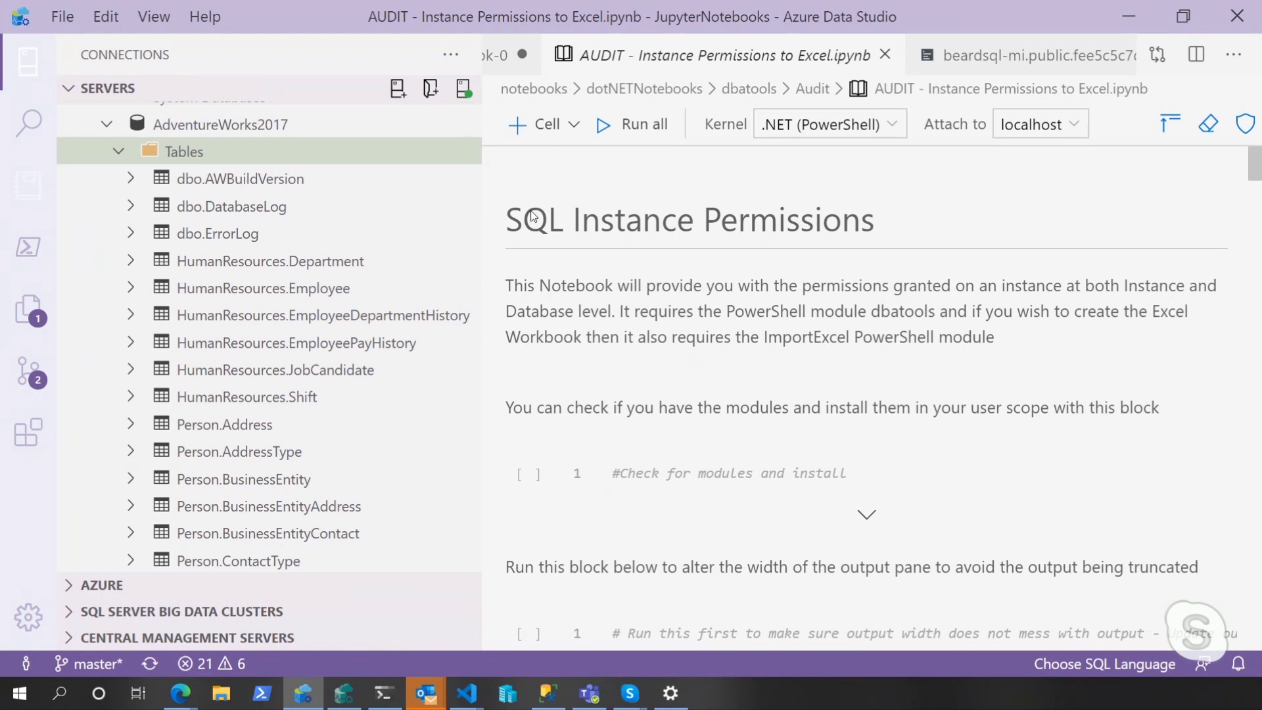
Step: Switch to Notebook-0, collapse the Connections sidebar and select the incident markdown cell
{"action": "left_click", "coordinate": [495, 54]}
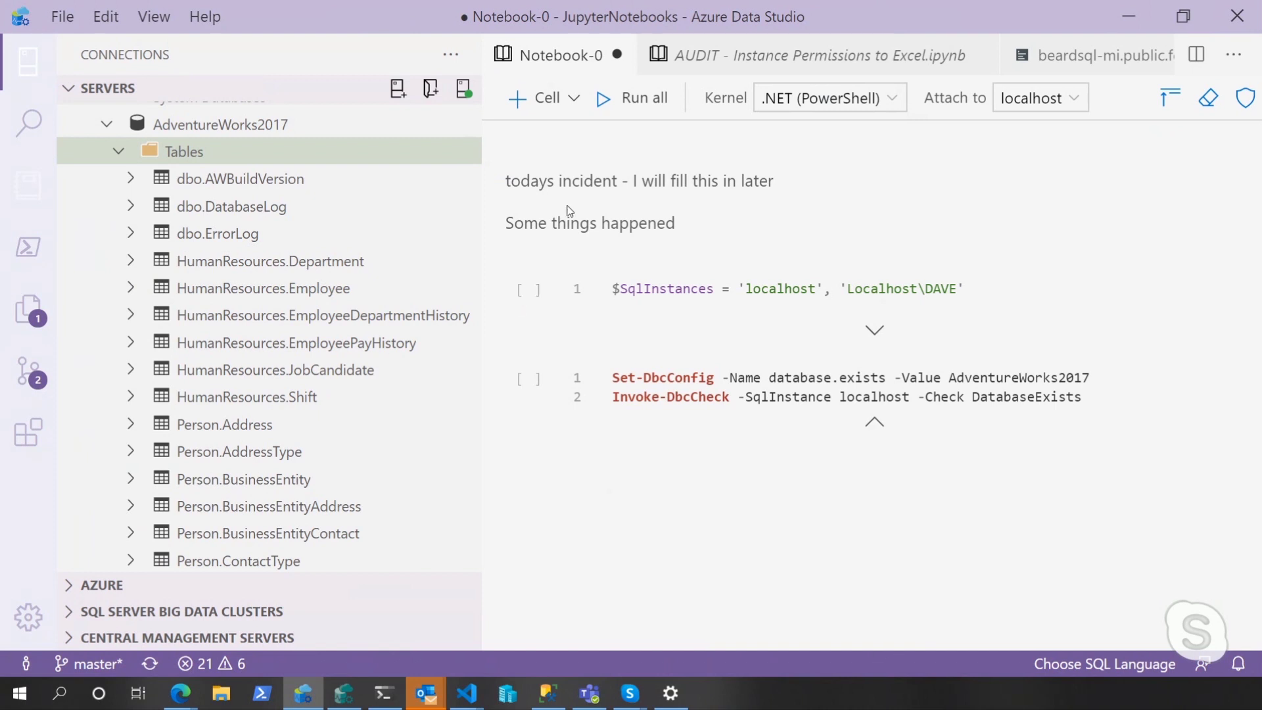
{"action": "left_click", "coordinate": [21, 71]}
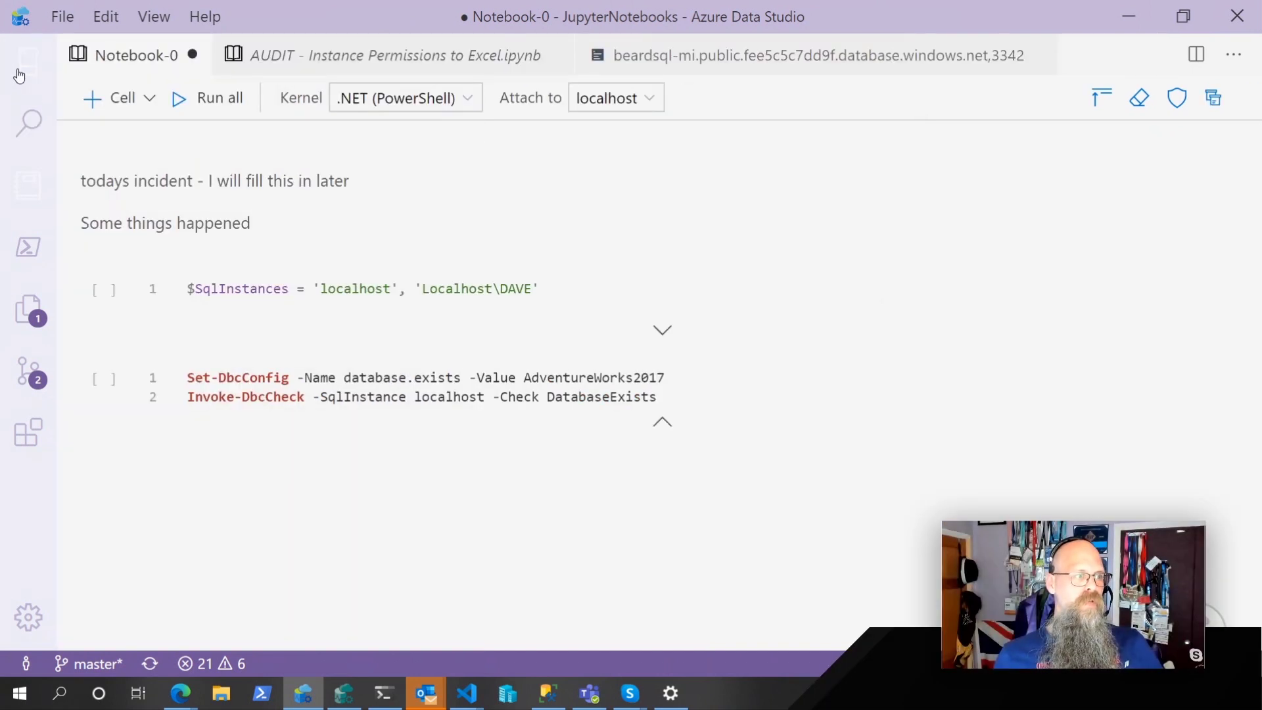
{"action": "left_click", "coordinate": [296, 206]}
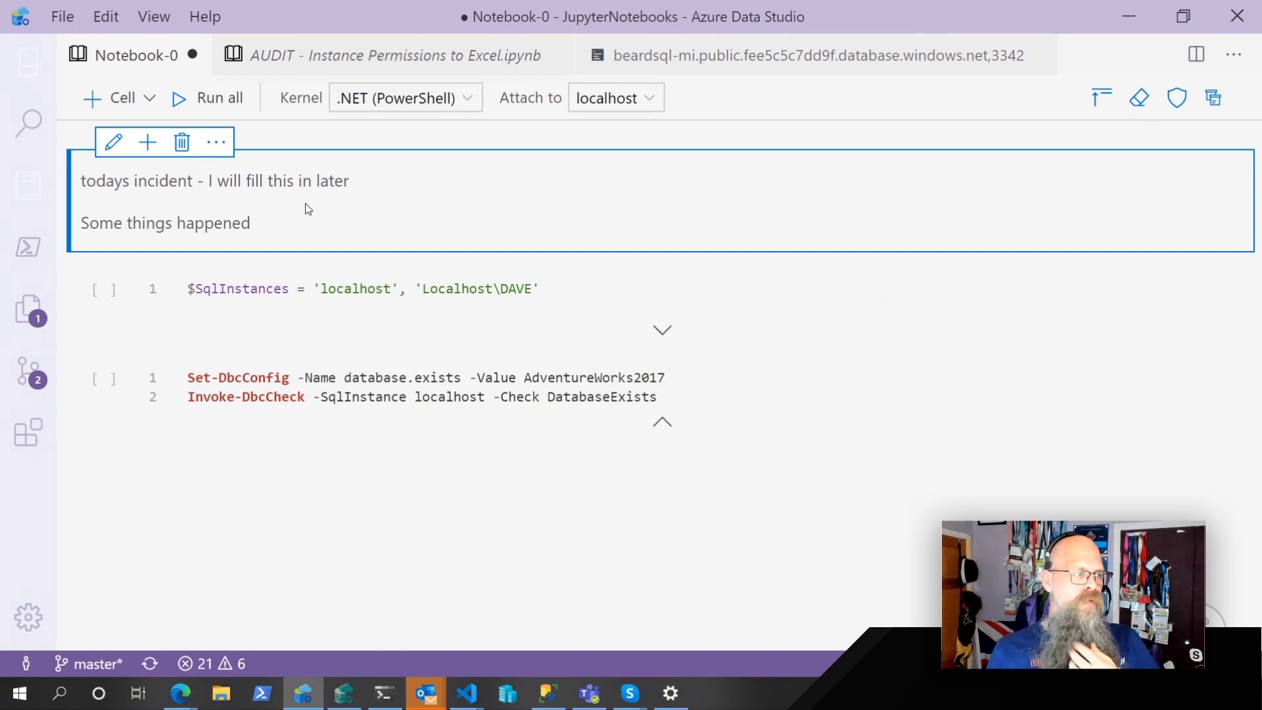
Step: Run the instance connection check cell and the DatabaseExists check cell in Notebook-0
{"action": "mouse_move", "coordinate": [363, 289]}
{"action": "left_click", "coordinate": [101, 290]}
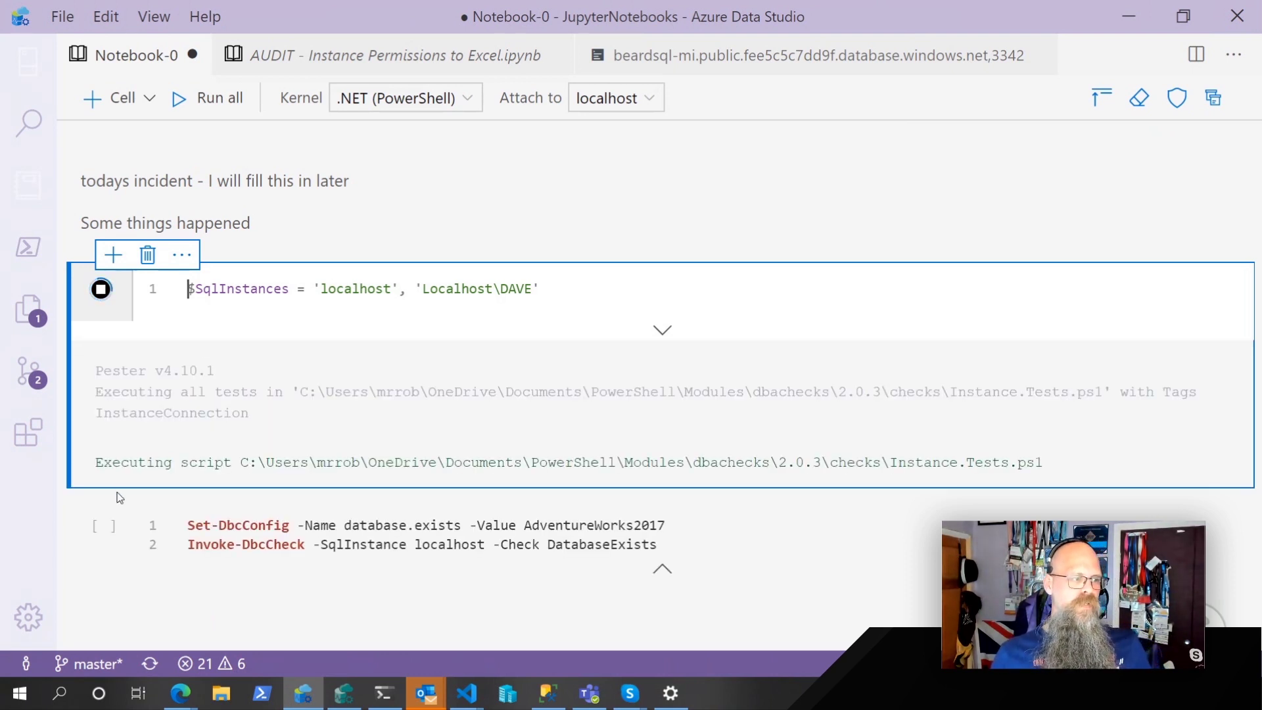
{"action": "scroll", "coordinate": [403, 484], "scroll_direction": "down", "scroll_amount": 1}
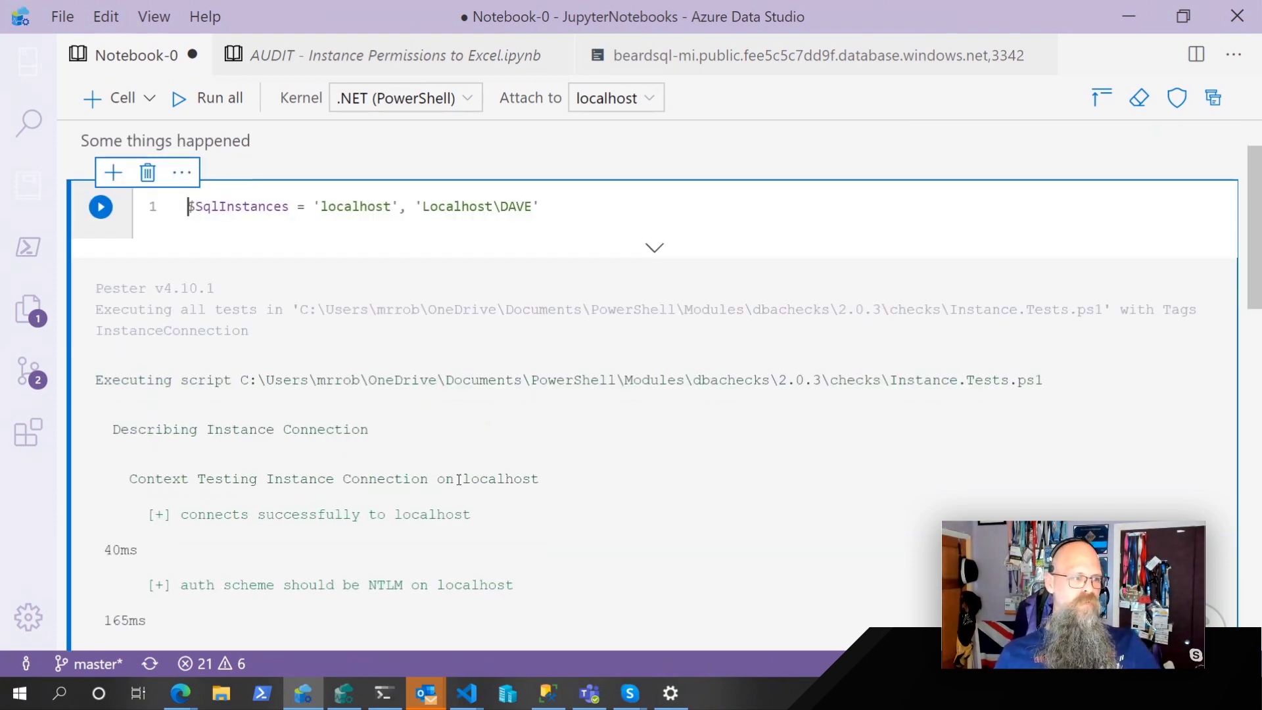
{"action": "scroll", "coordinate": [504, 465], "scroll_direction": "down", "scroll_amount": 4}
{"action": "scroll", "coordinate": [503, 466], "scroll_direction": "down", "scroll_amount": 2}
{"action": "scroll", "coordinate": [503, 465], "scroll_direction": "down", "scroll_amount": 3}
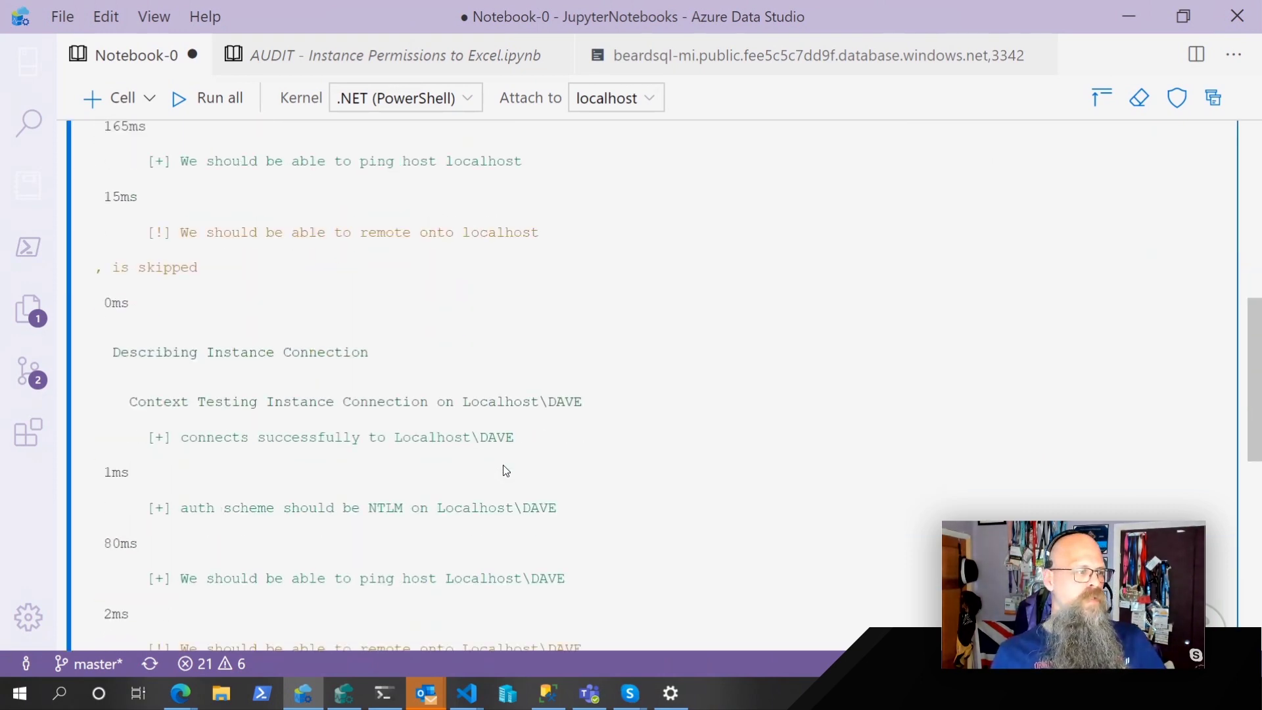
{"action": "scroll", "coordinate": [504, 471], "scroll_direction": "down", "scroll_amount": 3}
{"action": "scroll", "coordinate": [503, 465], "scroll_direction": "down", "scroll_amount": 6}
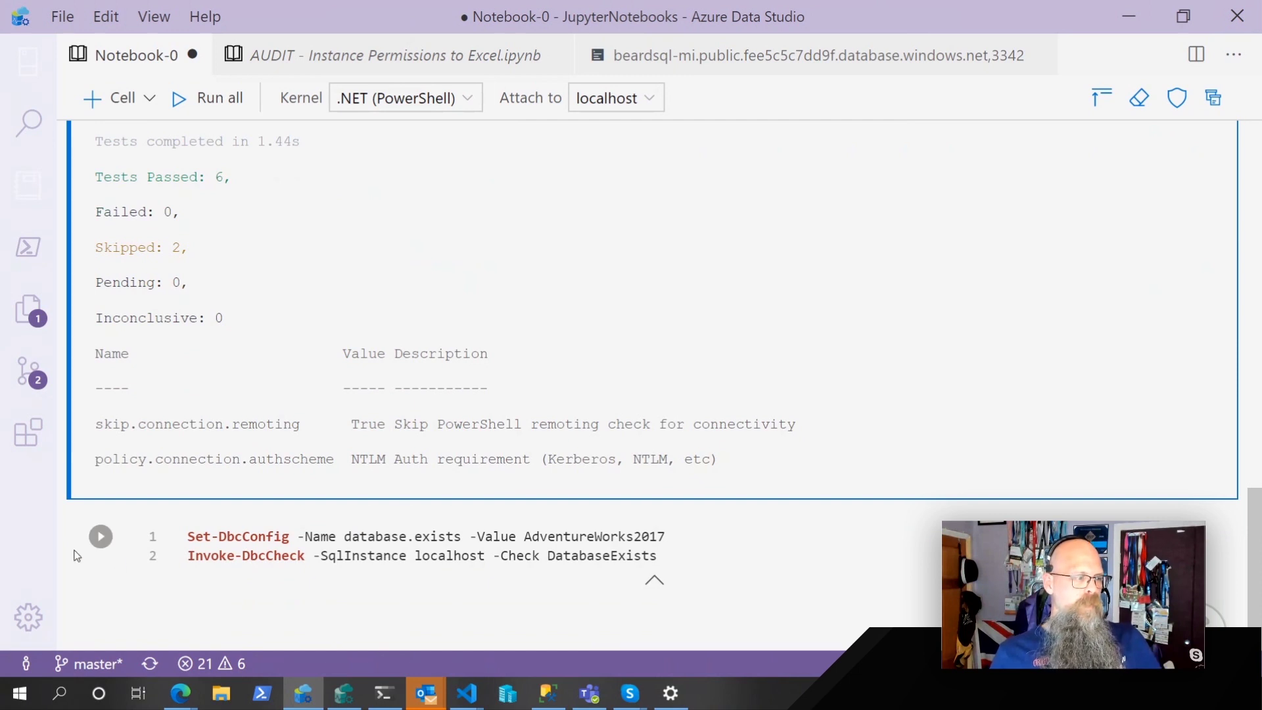
{"action": "left_click", "coordinate": [101, 535]}
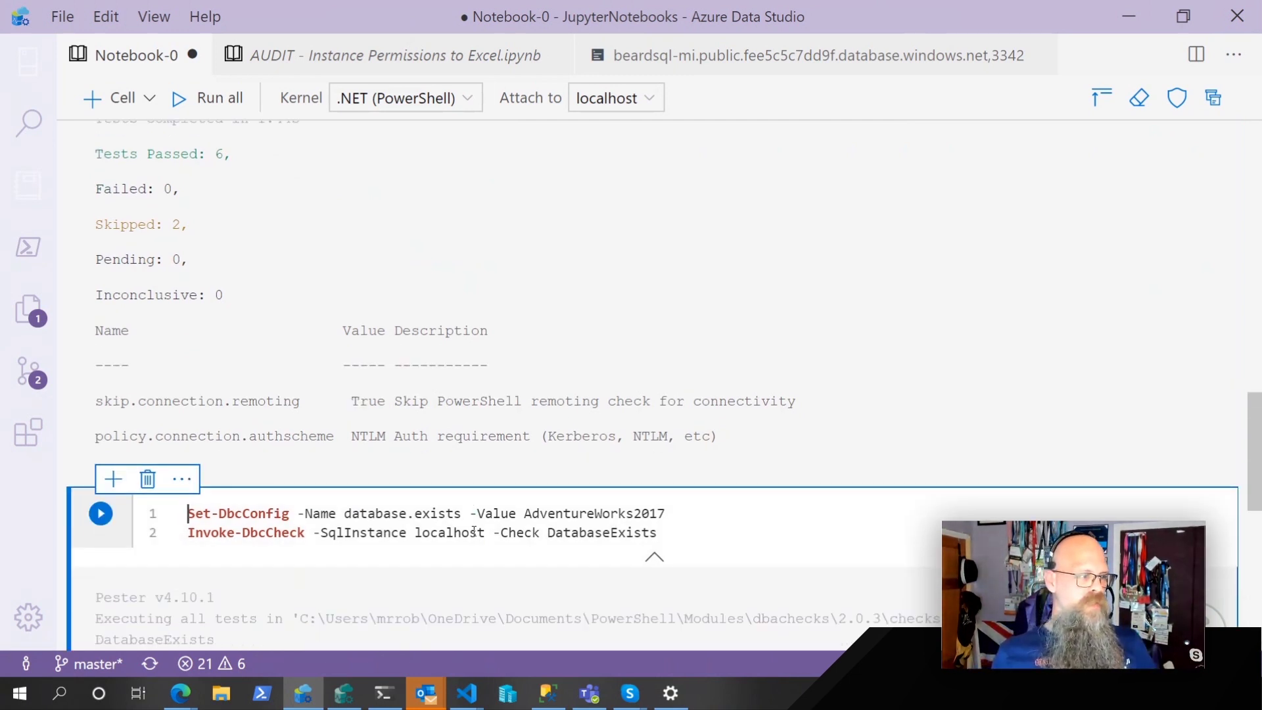
{"action": "scroll", "coordinate": [473, 532], "scroll_direction": "down", "scroll_amount": 5}
{"action": "scroll", "coordinate": [473, 532], "scroll_direction": "down", "scroll_amount": 1}
{"action": "scroll", "coordinate": [473, 531], "scroll_direction": "down", "scroll_amount": 3}
{"action": "scroll", "coordinate": [473, 530], "scroll_direction": "down", "scroll_amount": 2}
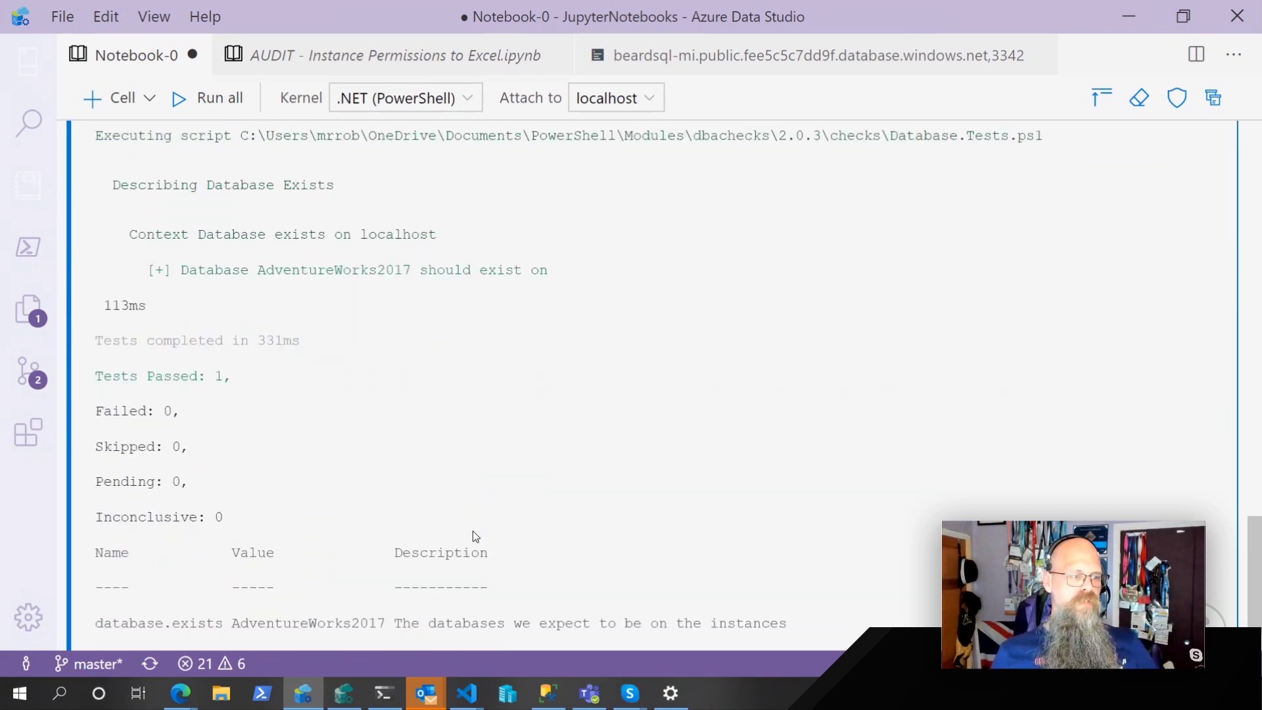
{"action": "scroll", "coordinate": [473, 531], "scroll_direction": "down", "scroll_amount": 1}
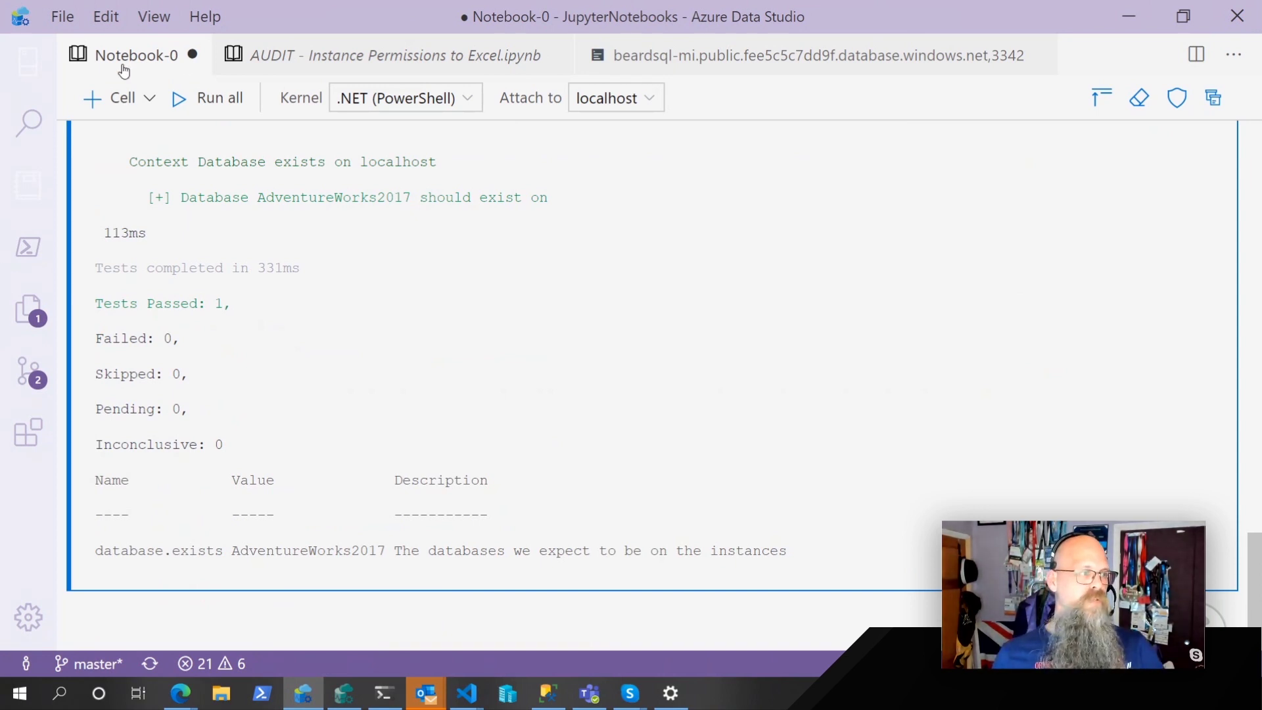
Step: Save the notebook as c:\temp\incident, fixing the misspelled folder and declining the permission prompt
{"action": "key", "text": "ctrl+s"}
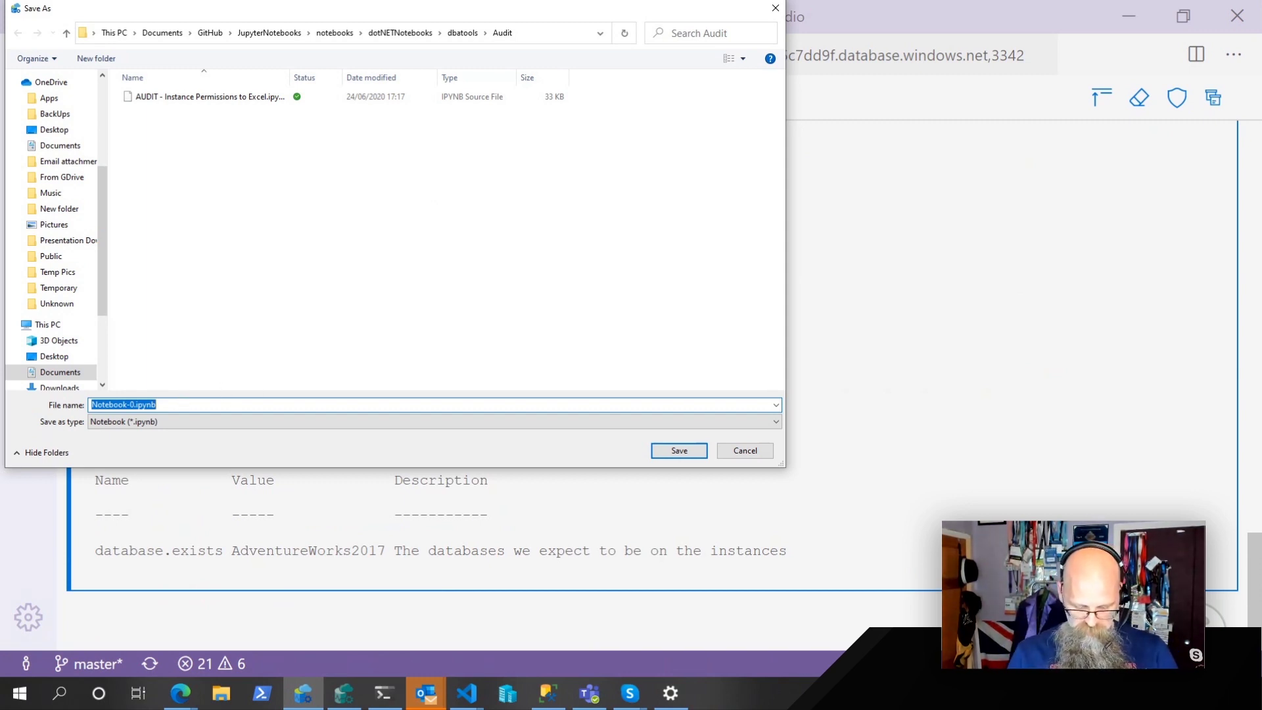
{"action": "type", "text": "c:\\te"}
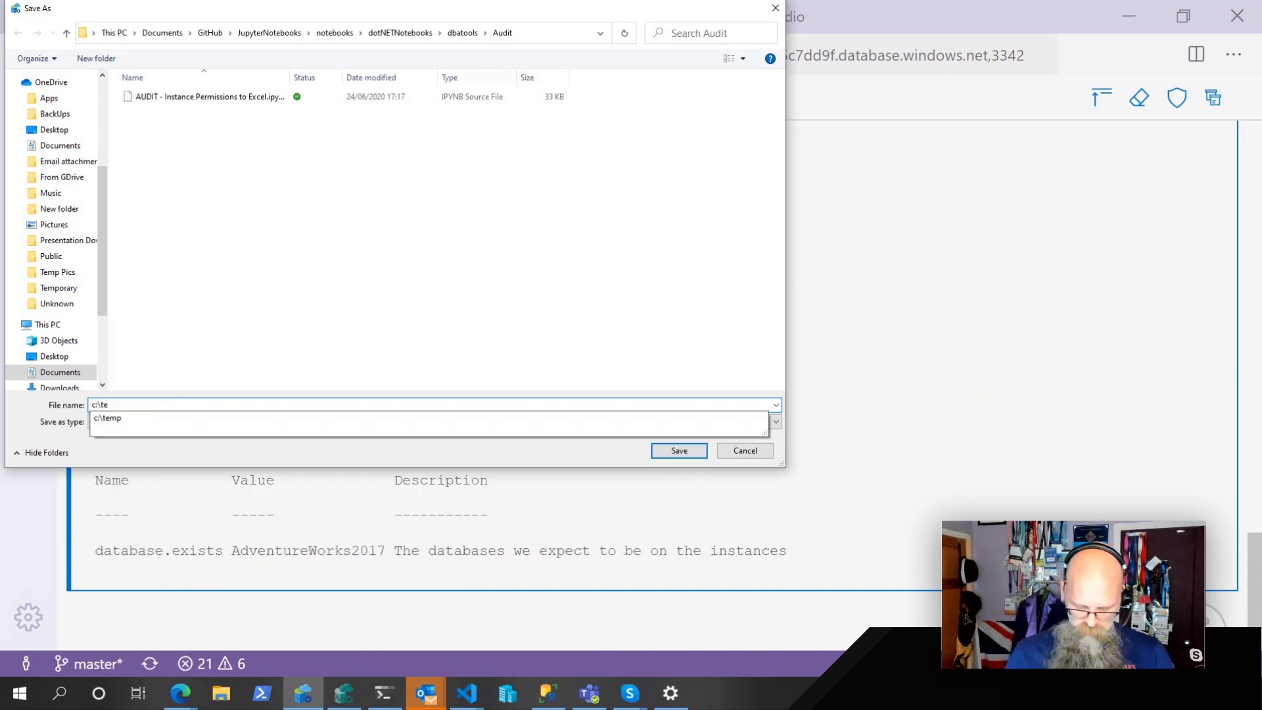
{"action": "type", "text": "p\\inc"}
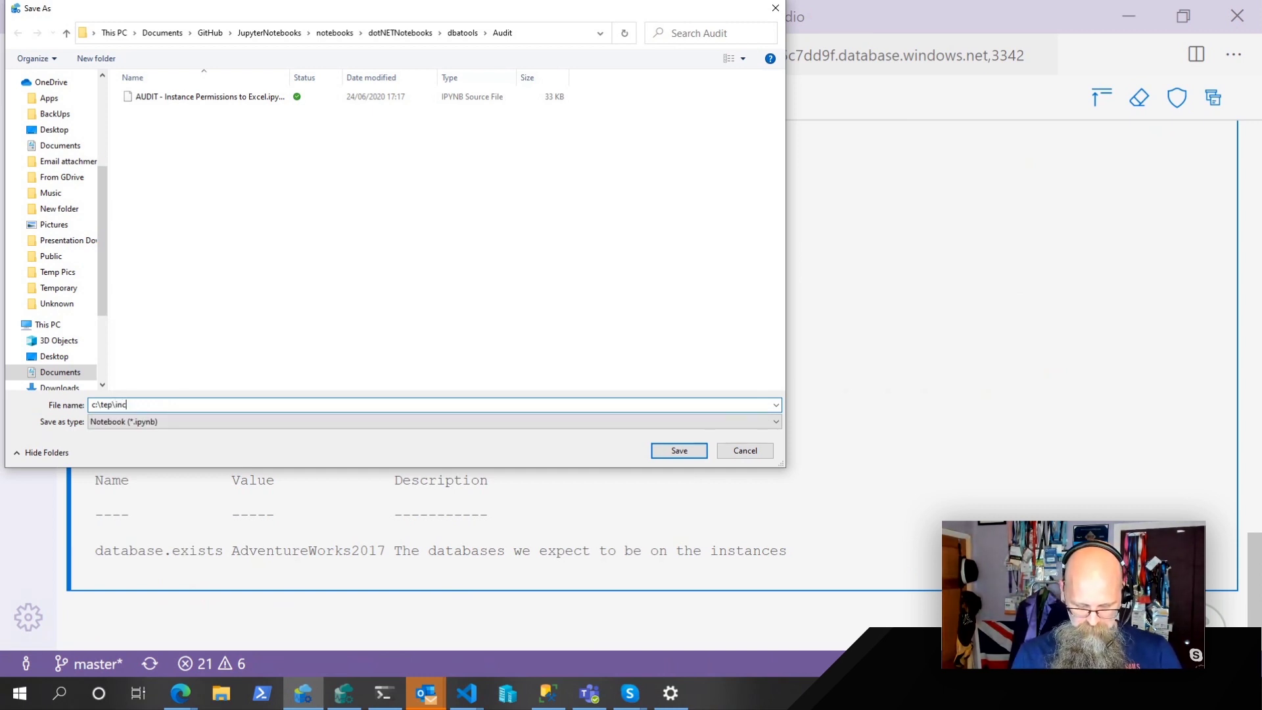
{"action": "type", "text": "ident"}
{"action": "key", "text": "Return"}
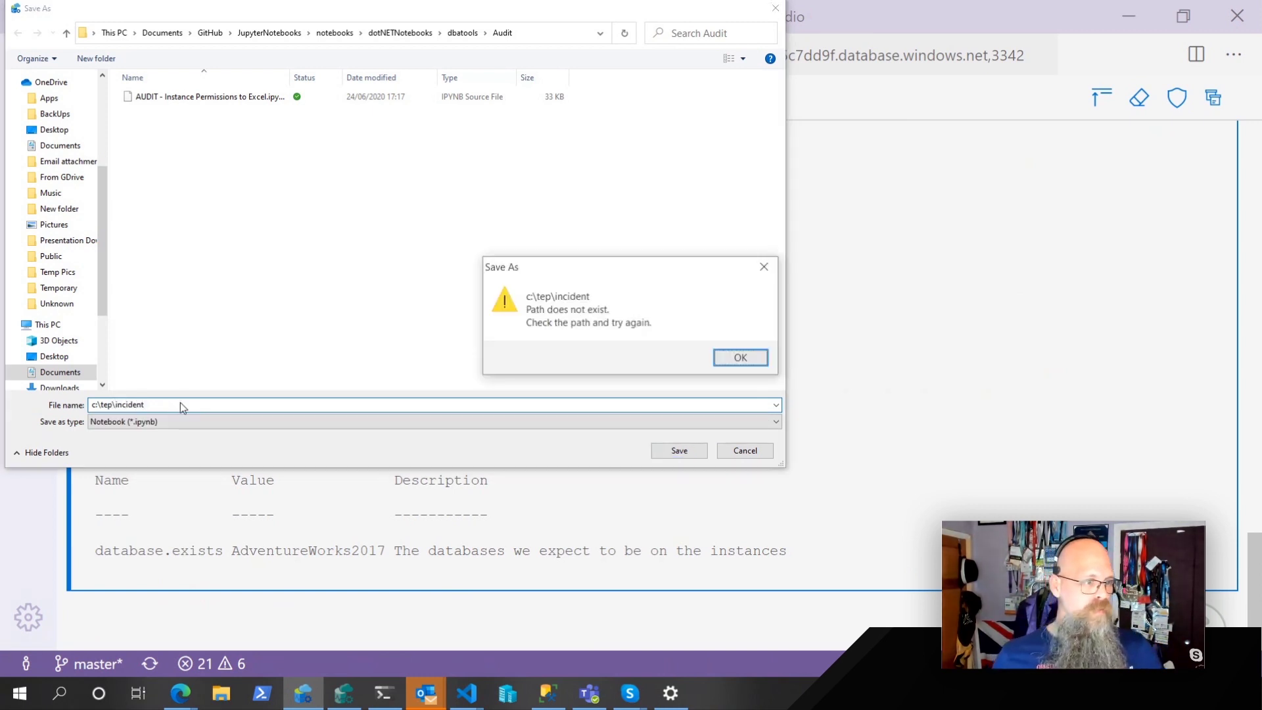
{"action": "left_click", "coordinate": [742, 358]}
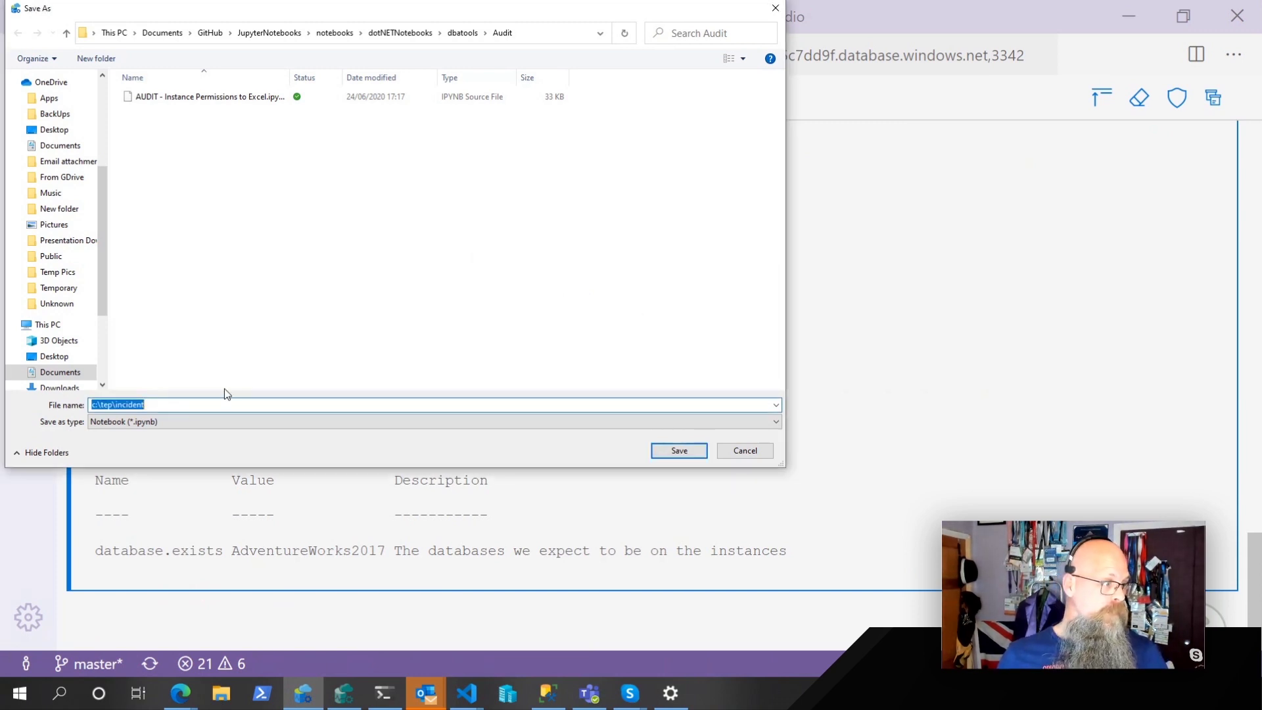
{"action": "left_click", "coordinate": [103, 405]}
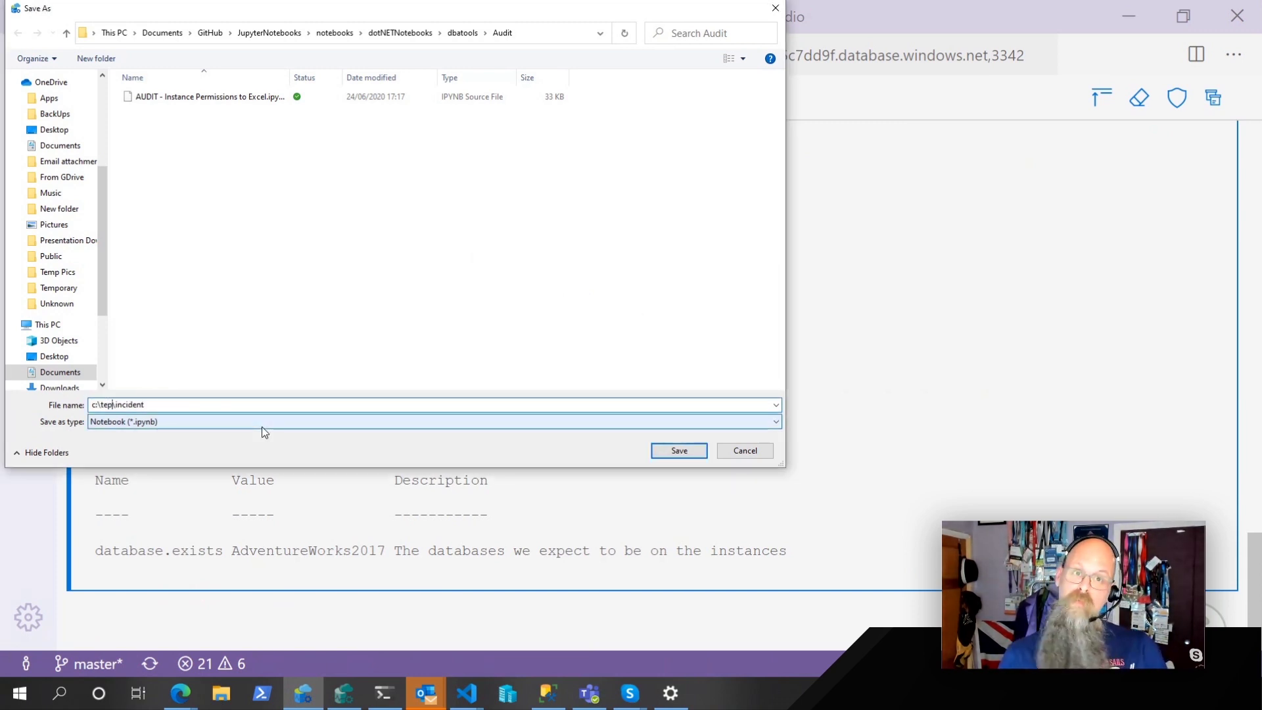
{"action": "type", "text": "m"}
{"action": "key", "text": "Return"}
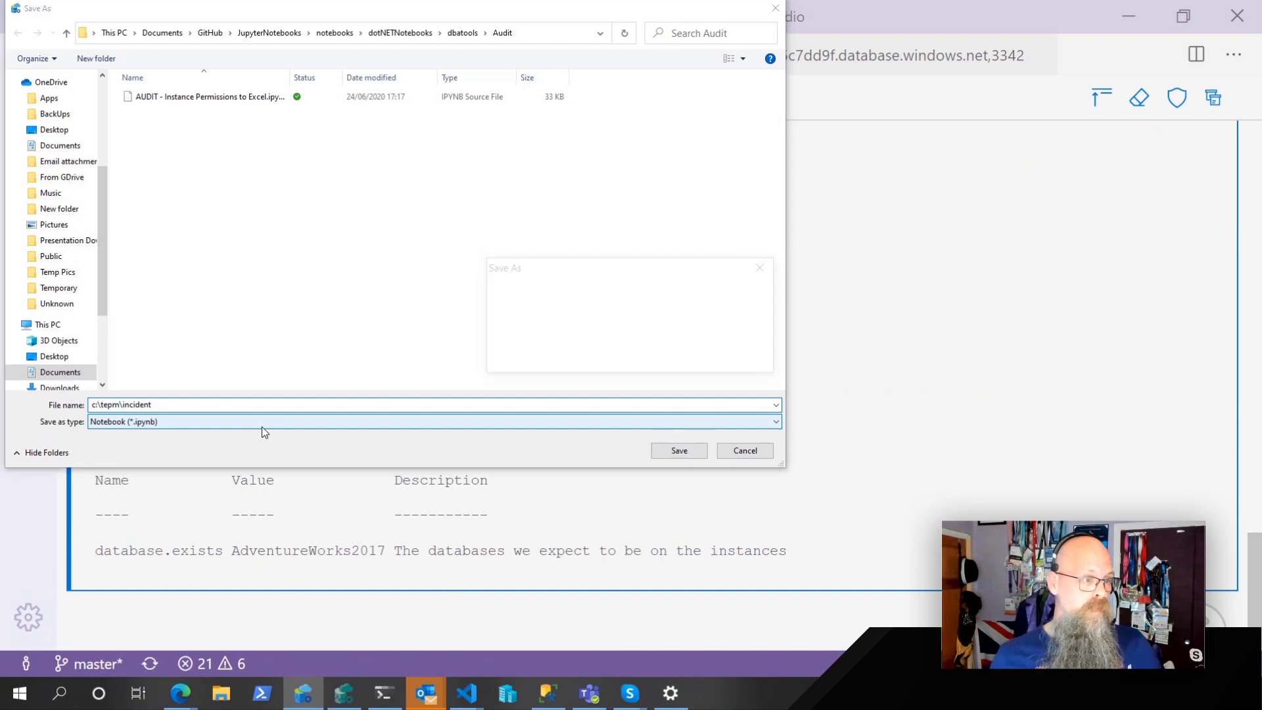
{"action": "left_click", "coordinate": [753, 363]}
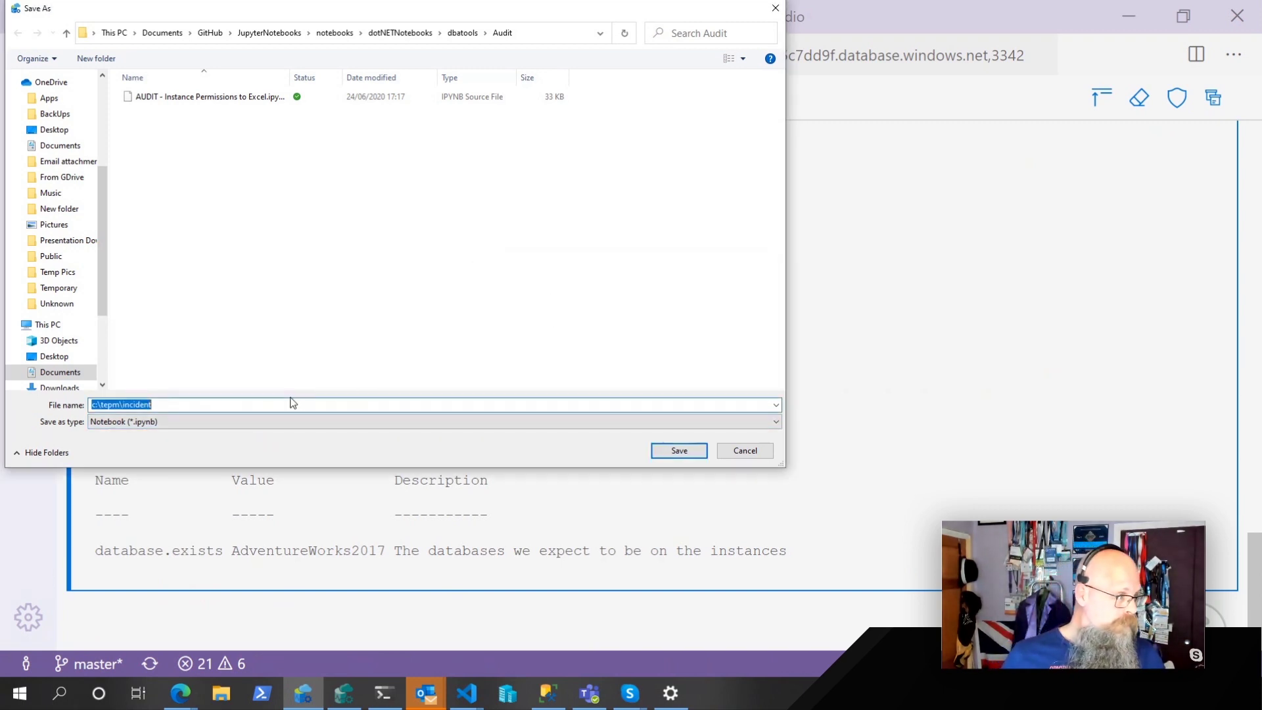
{"action": "left_click", "coordinate": [120, 406]}
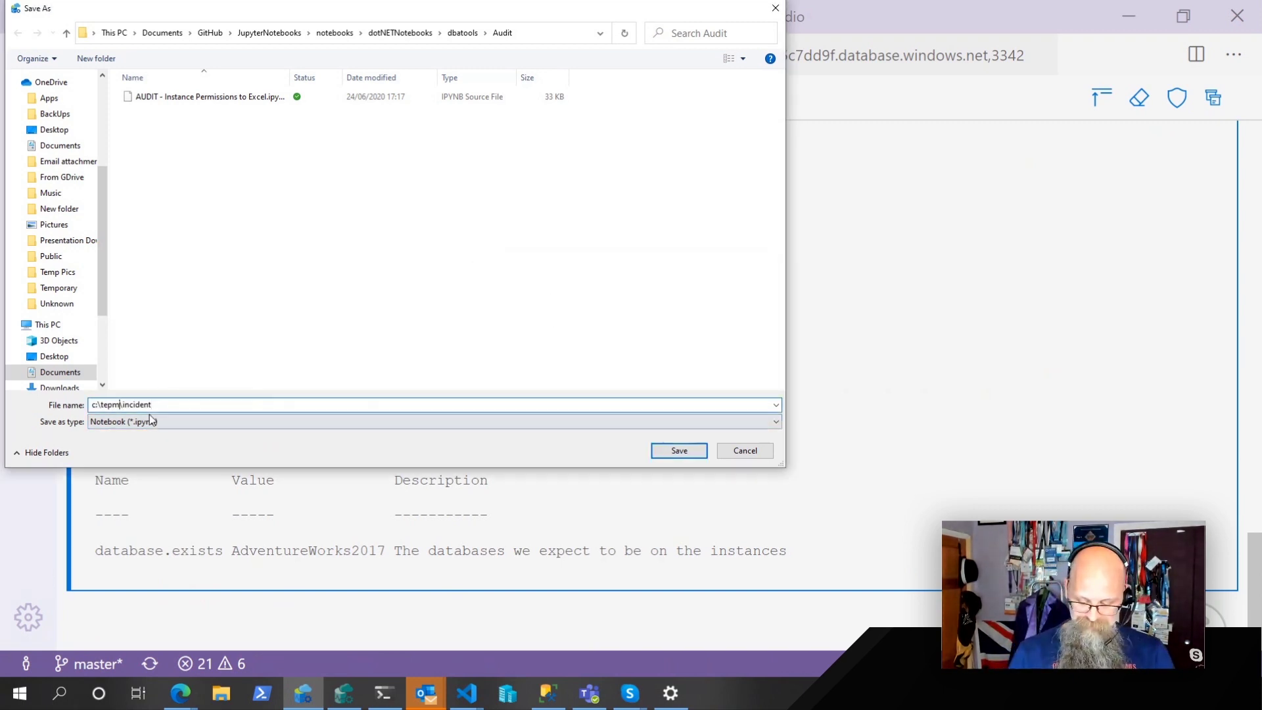
{"action": "key", "text": "BackSpace"}
{"action": "key", "text": "BackSpace"}
{"action": "key", "text": "BackSpace"}
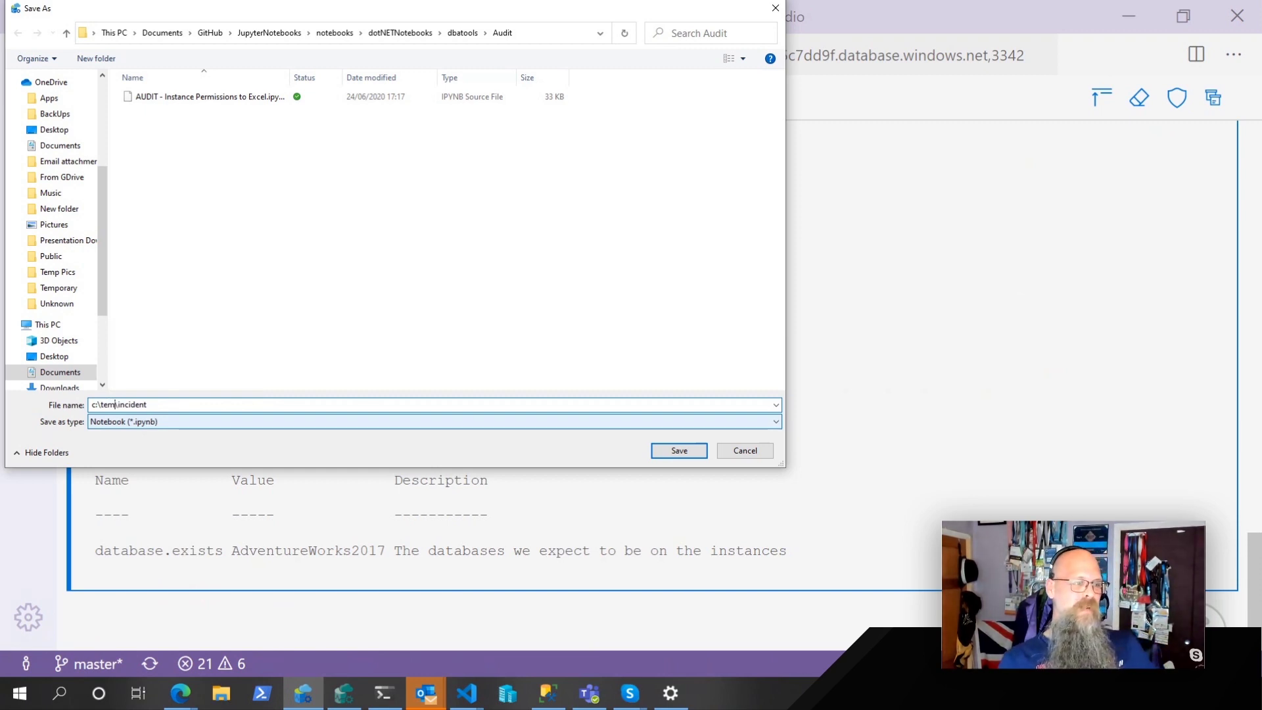
{"action": "type", "text": "p"}
{"action": "key", "text": "Return"}
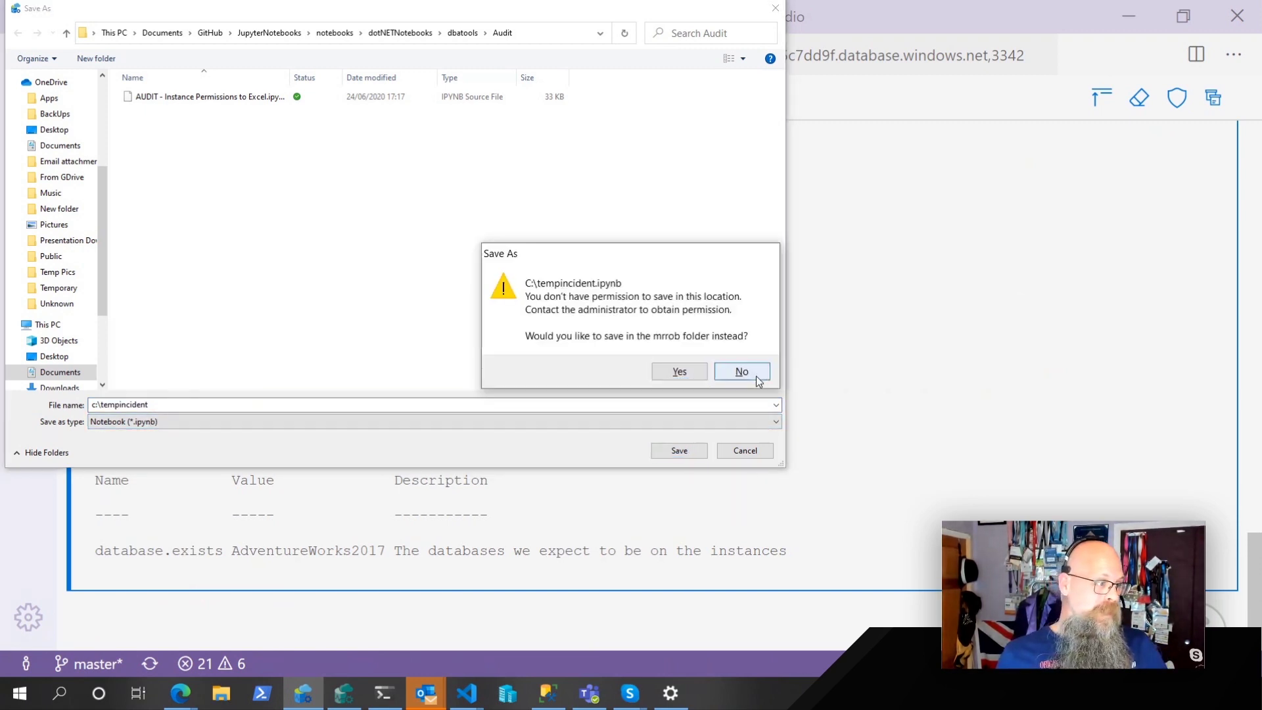
{"action": "left_click", "coordinate": [744, 374]}
{"action": "left_click", "coordinate": [119, 405]}
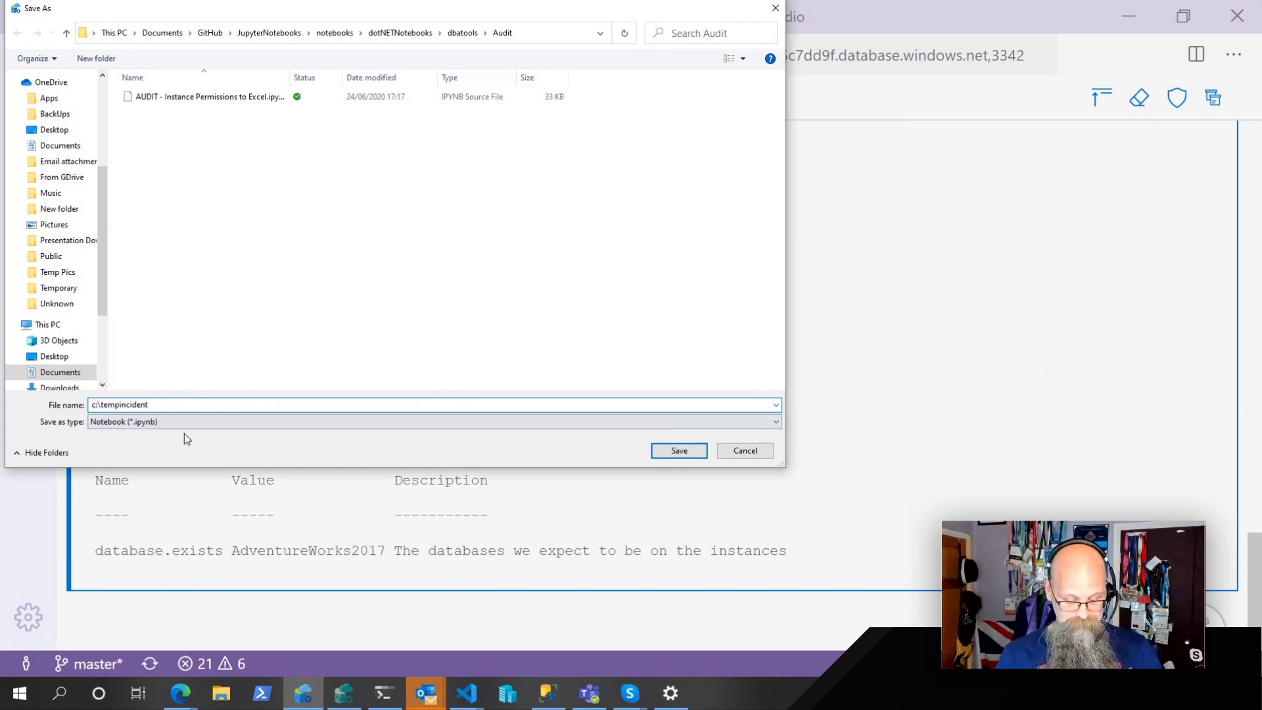
{"action": "type", "text": "\\"}
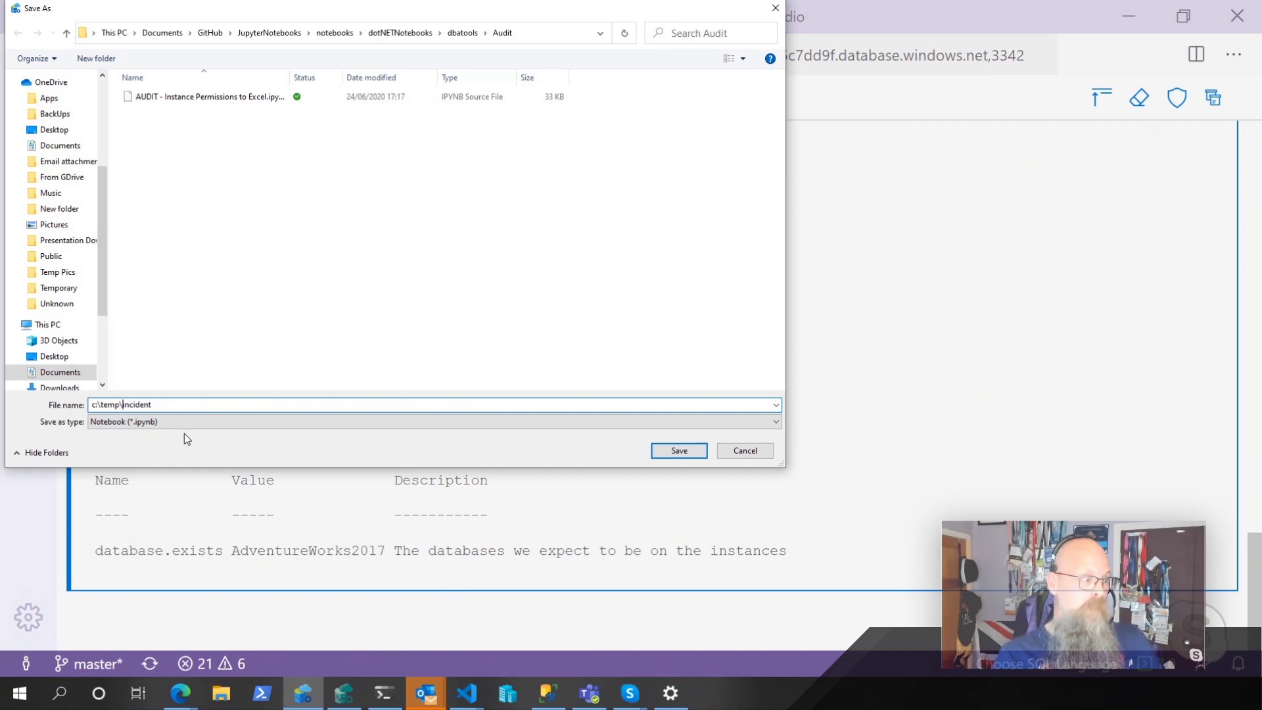
{"action": "key", "text": "Return"}
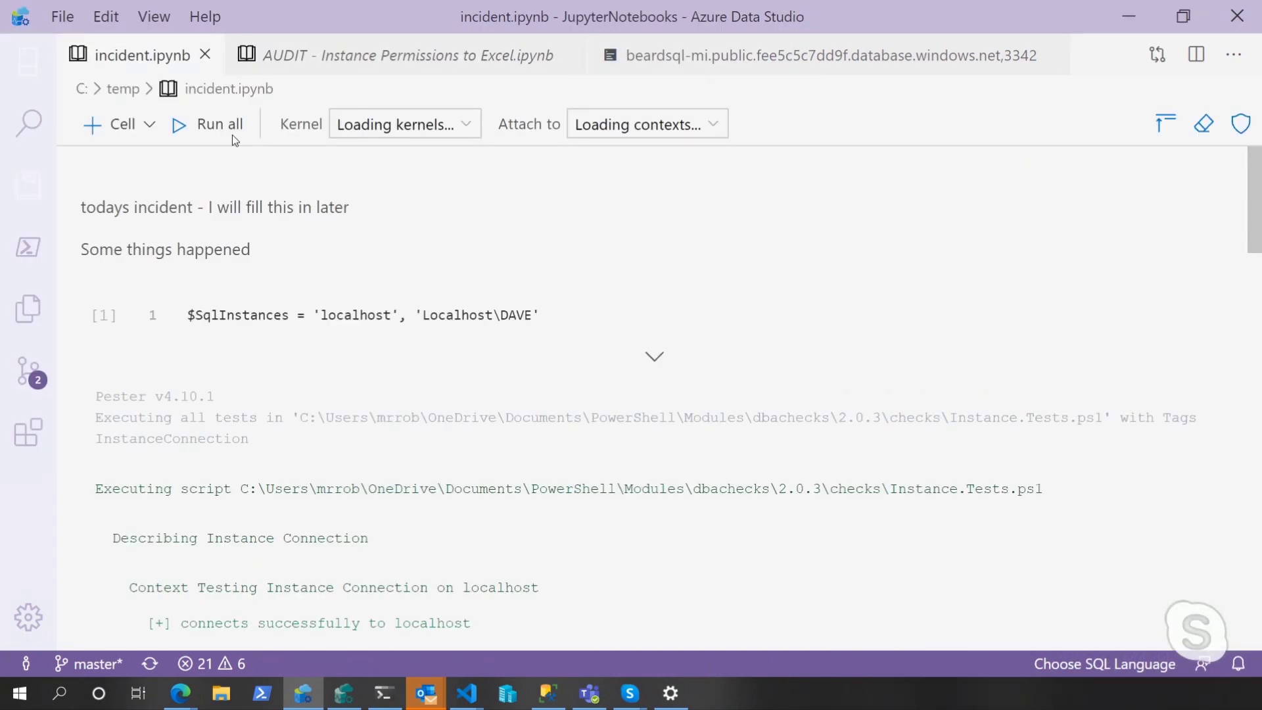
Step: Close incident.ipynb and reopen it from c:\temp with Open File
{"action": "left_click", "coordinate": [201, 57]}
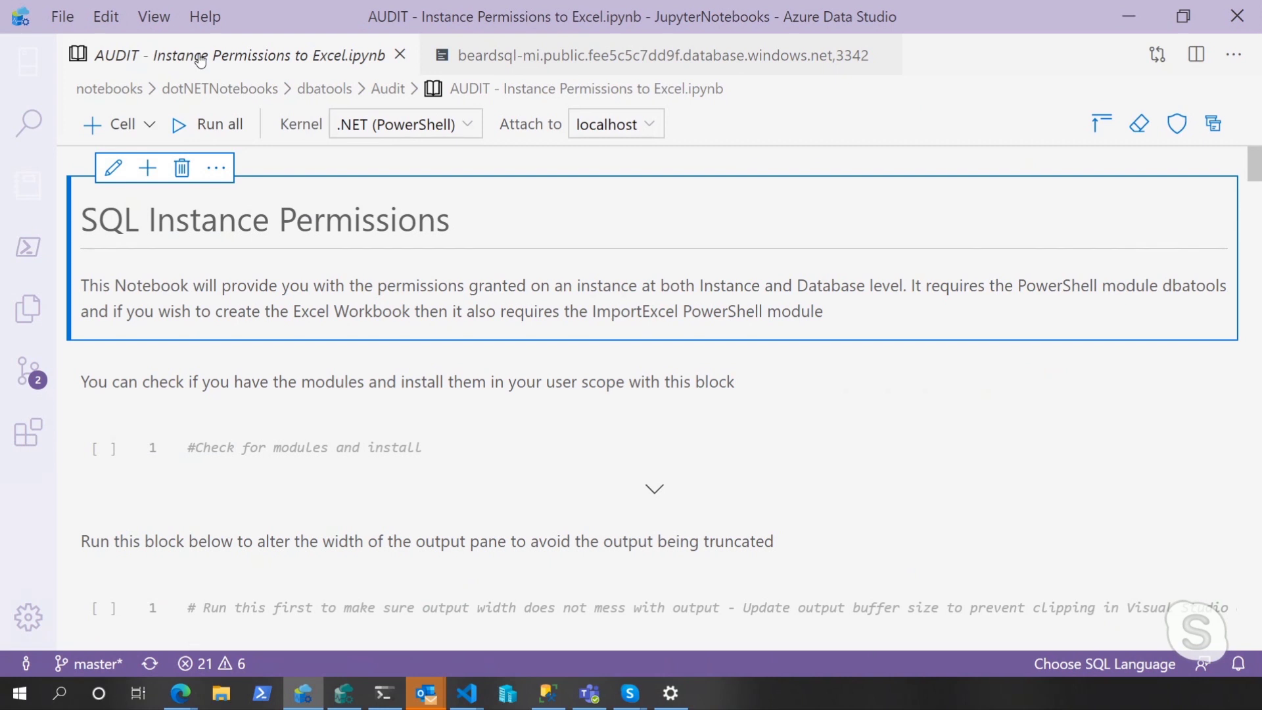
{"action": "left_click", "coordinate": [62, 17]}
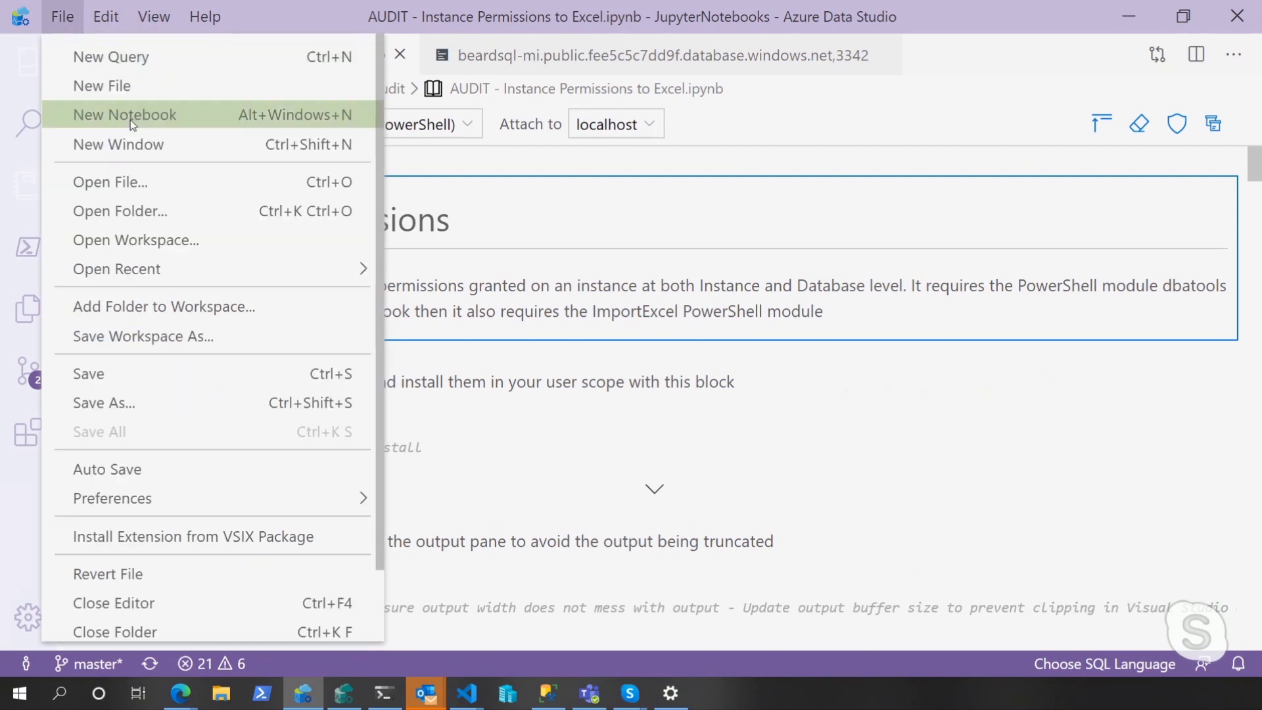
{"action": "left_click", "coordinate": [155, 180]}
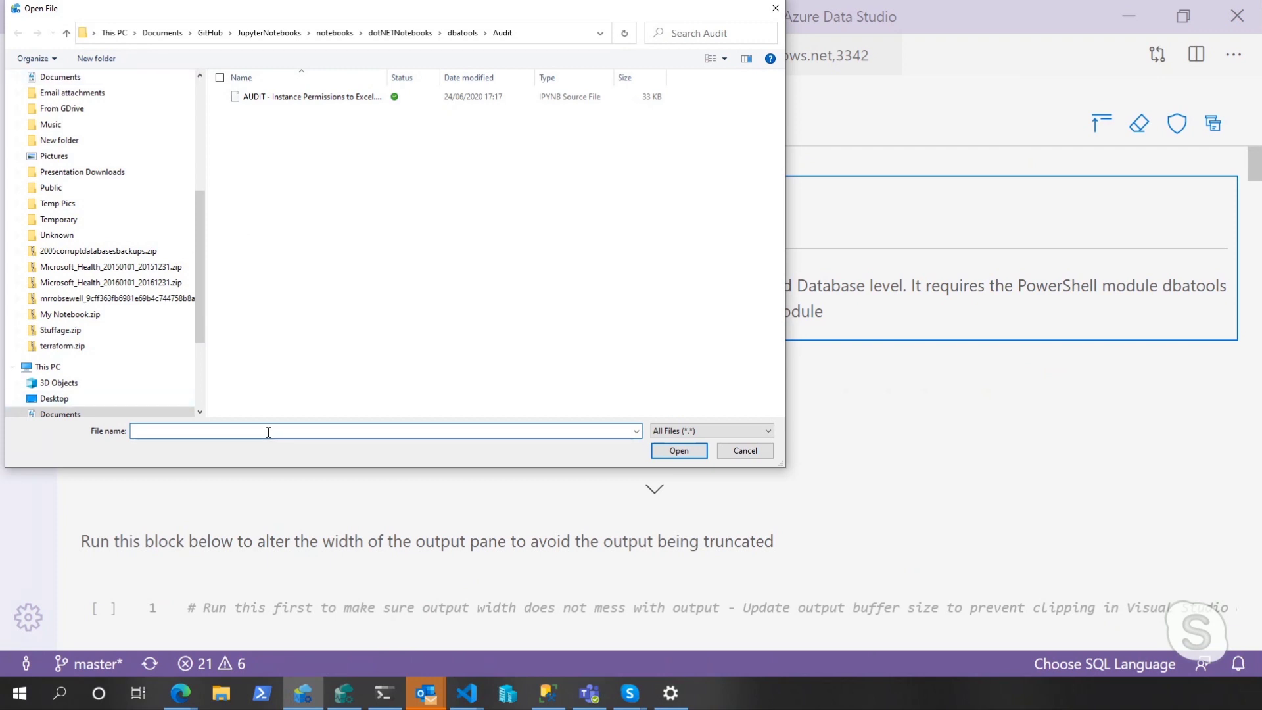
{"action": "type", "text": "c:\\te"}
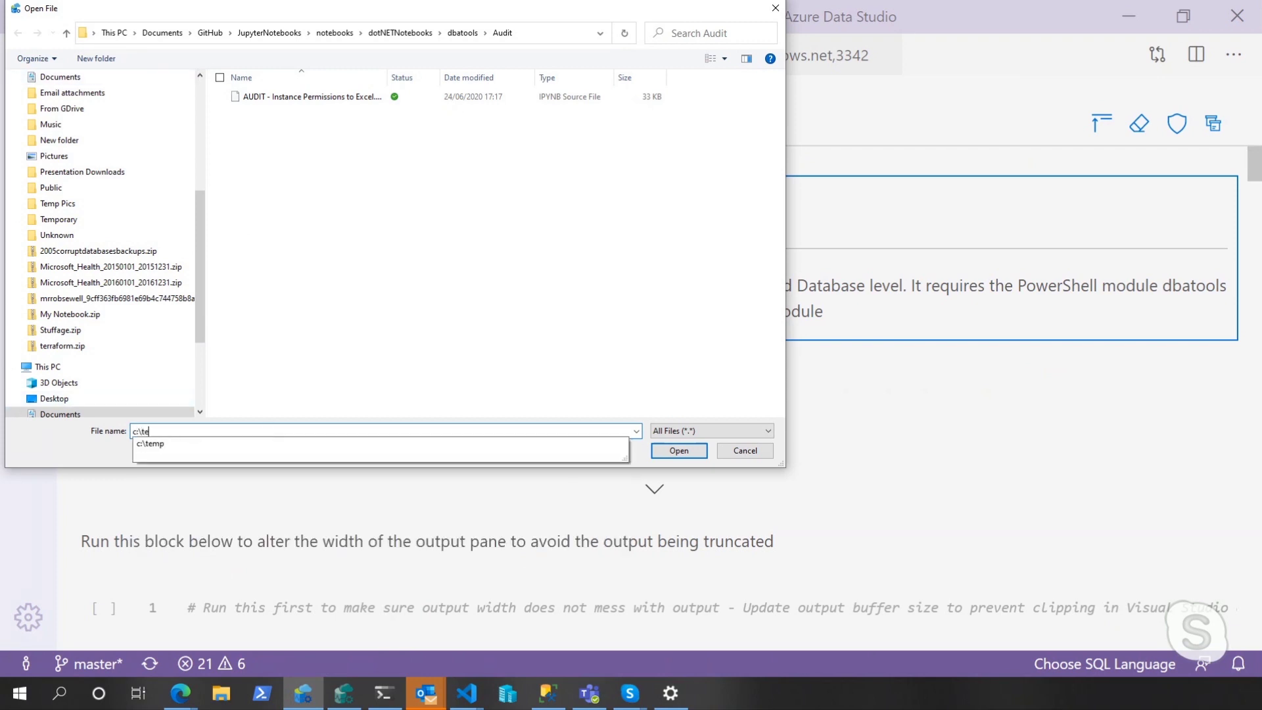
{"action": "type", "text": "mp\\"}
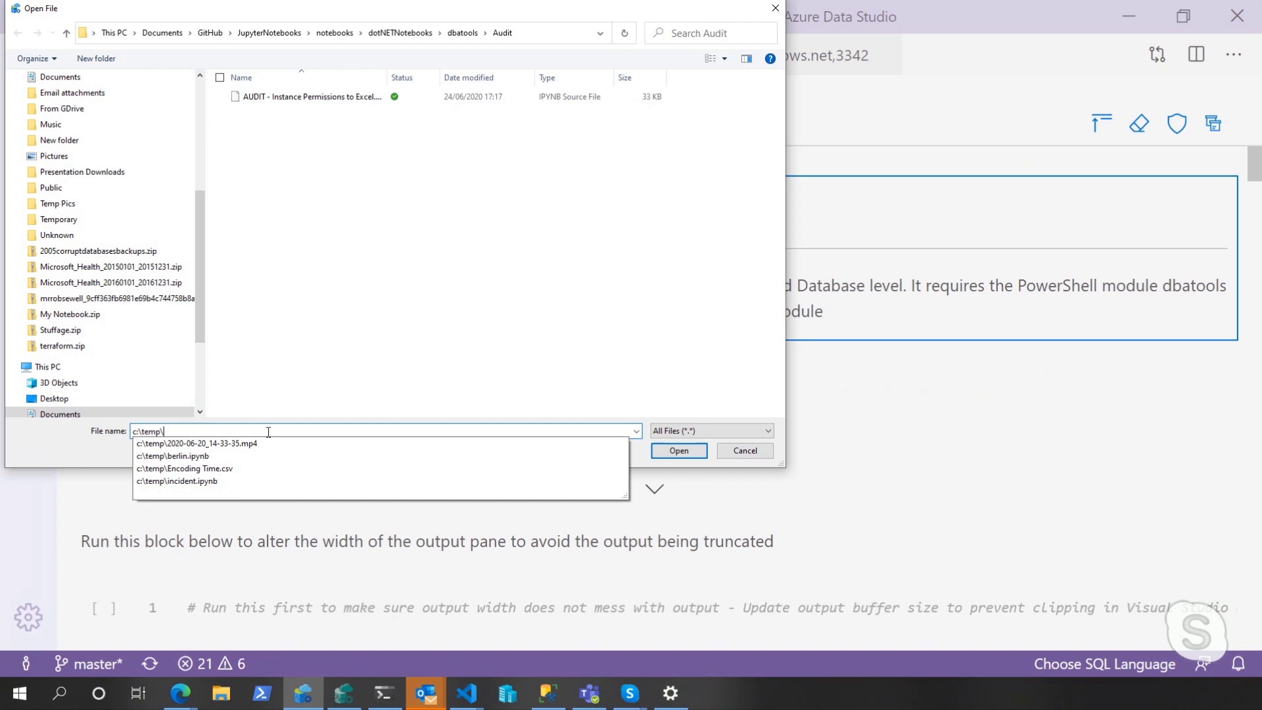
{"action": "key", "text": "Down"}
{"action": "key", "text": "Down"}
{"action": "key", "text": "Down"}
{"action": "key", "text": "Down"}
{"action": "key", "text": "Return"}
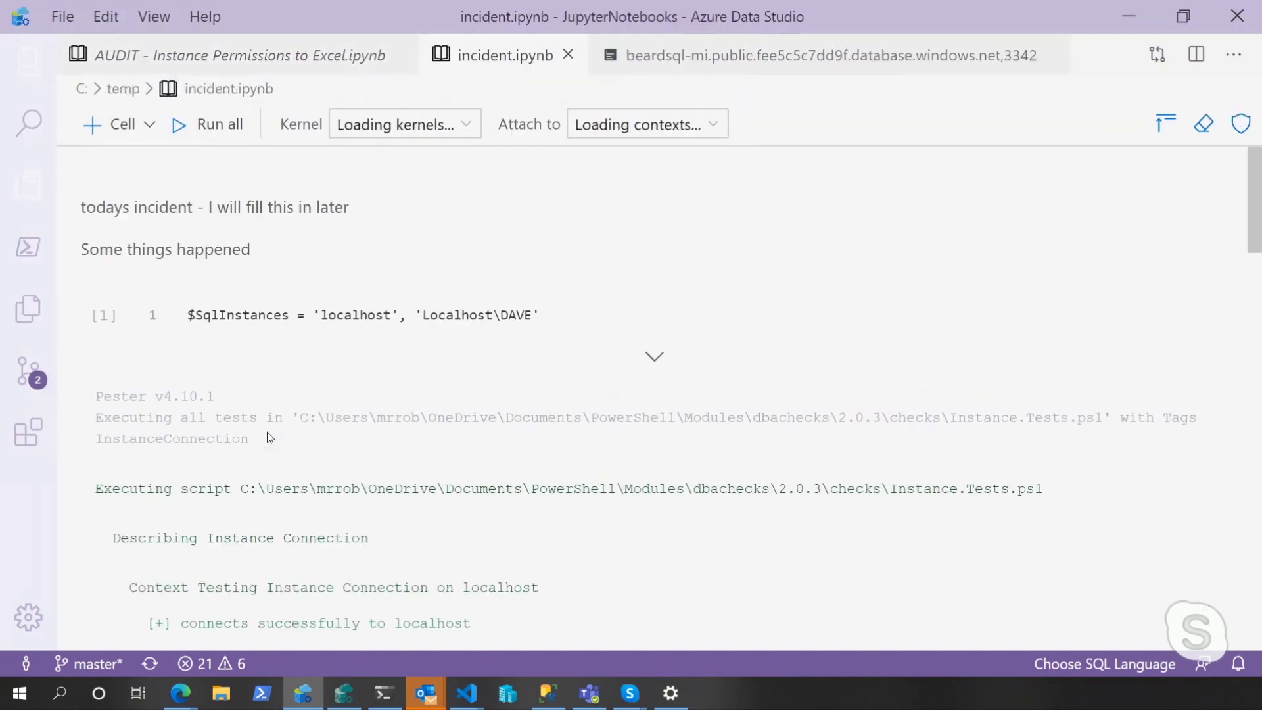
{"action": "scroll", "coordinate": [482, 378], "scroll_direction": "down", "scroll_amount": 2}
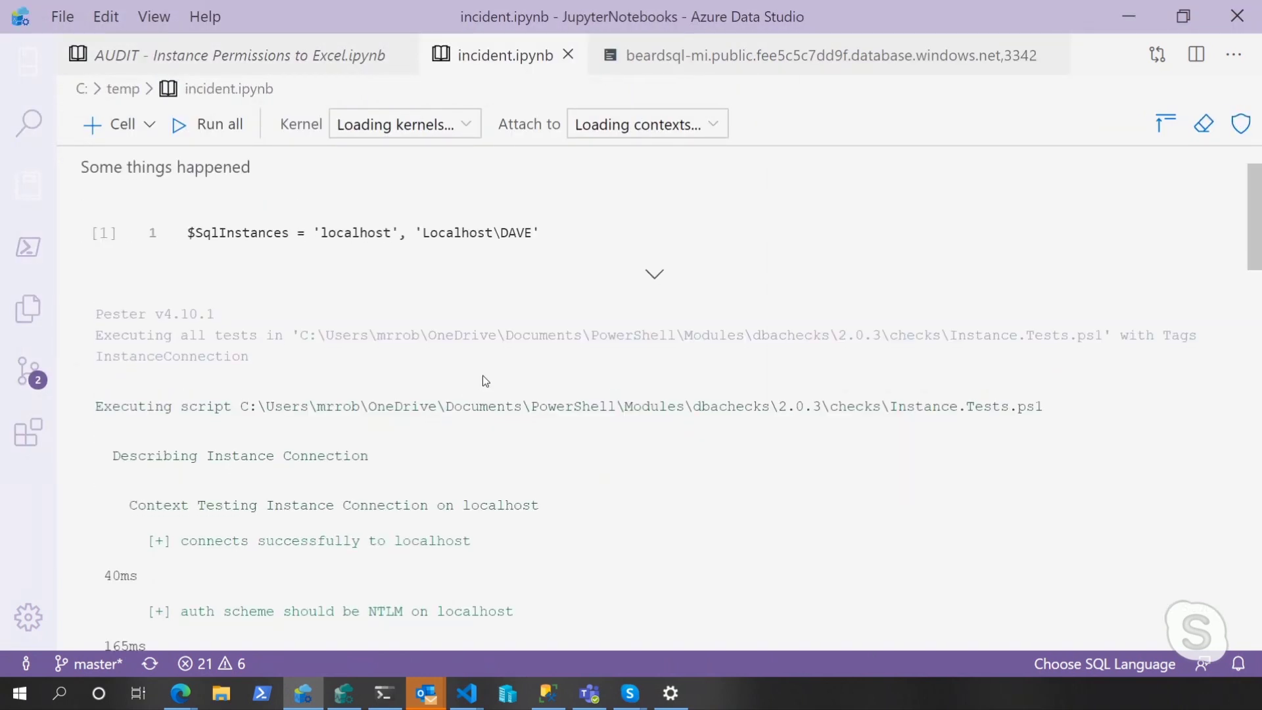
{"action": "scroll", "coordinate": [483, 381], "scroll_direction": "down", "scroll_amount": 3}
{"action": "scroll", "coordinate": [494, 392], "scroll_direction": "down", "scroll_amount": 5}
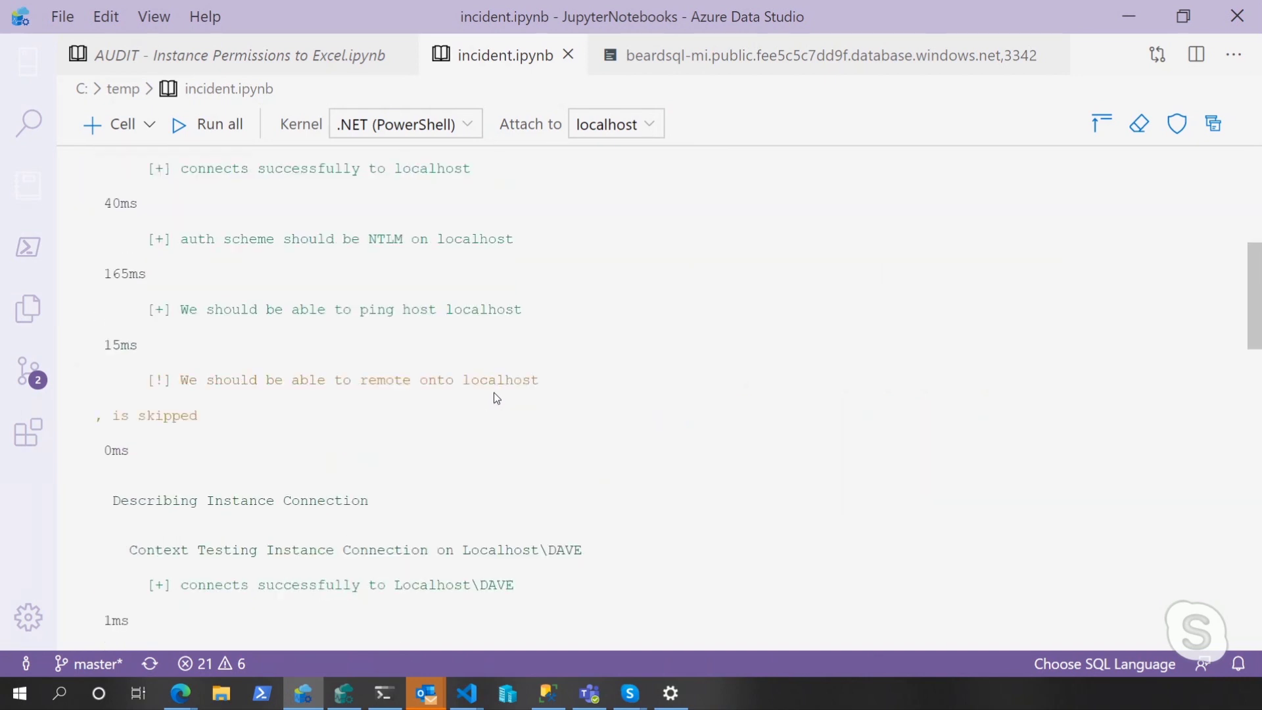
{"action": "scroll", "coordinate": [495, 392], "scroll_direction": "down", "scroll_amount": 5}
{"action": "scroll", "coordinate": [494, 388], "scroll_direction": "down", "scroll_amount": 4}
{"action": "scroll", "coordinate": [493, 382], "scroll_direction": "down", "scroll_amount": 5}
{"action": "scroll", "coordinate": [493, 383], "scroll_direction": "down", "scroll_amount": 1}
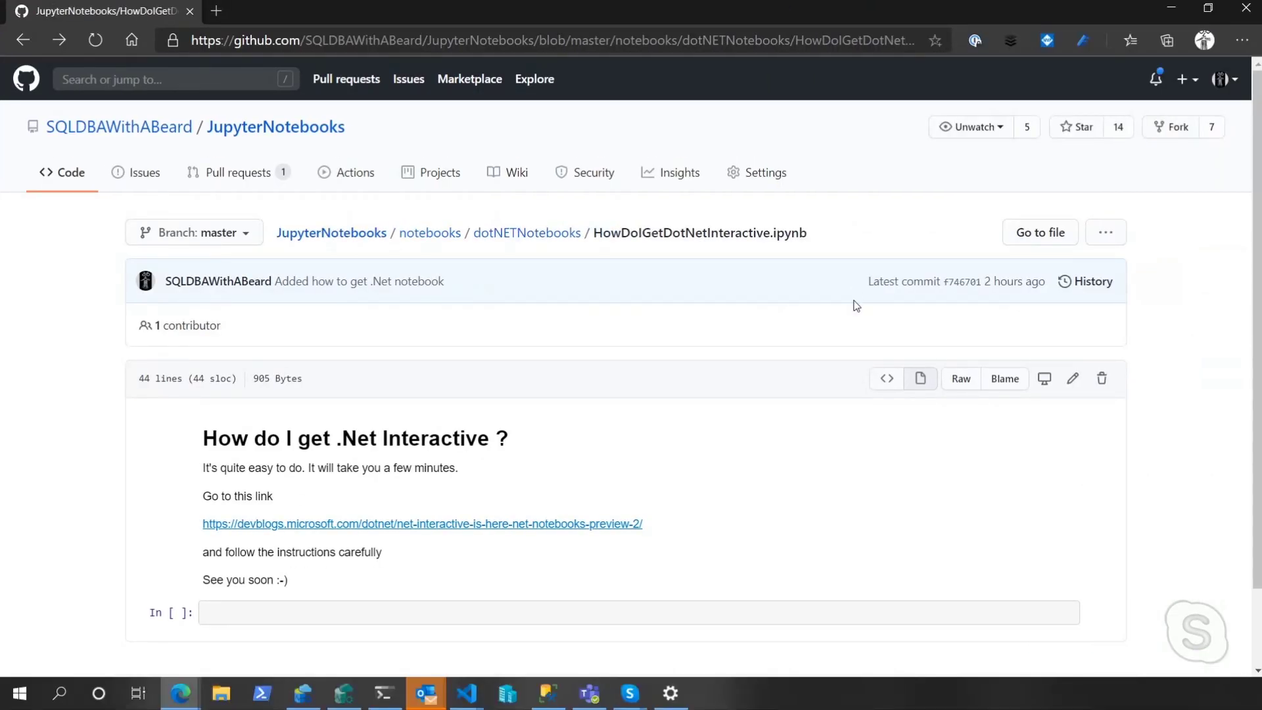
{"action": "scroll", "coordinate": [735, 430], "scroll_direction": "down", "scroll_amount": 2}
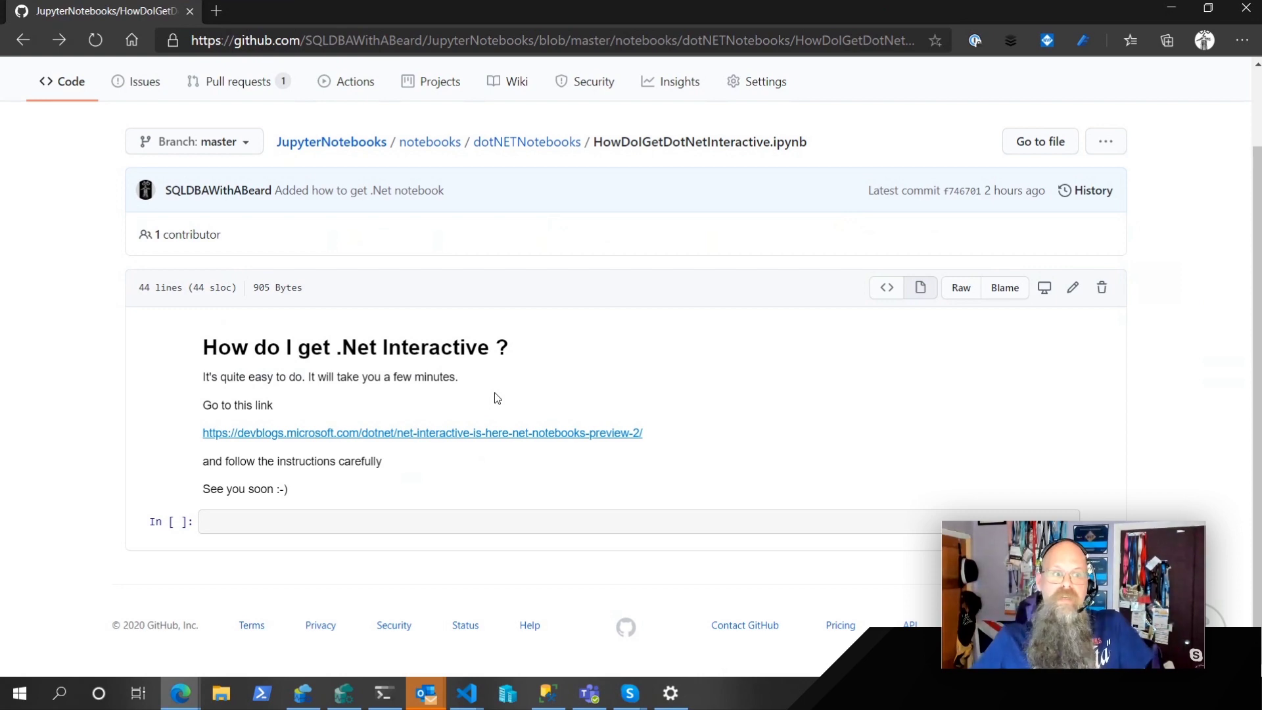
Step: Follow the devblogs.microsoft.com link to the .NET Interactive announcement
{"action": "left_click", "coordinate": [526, 434]}
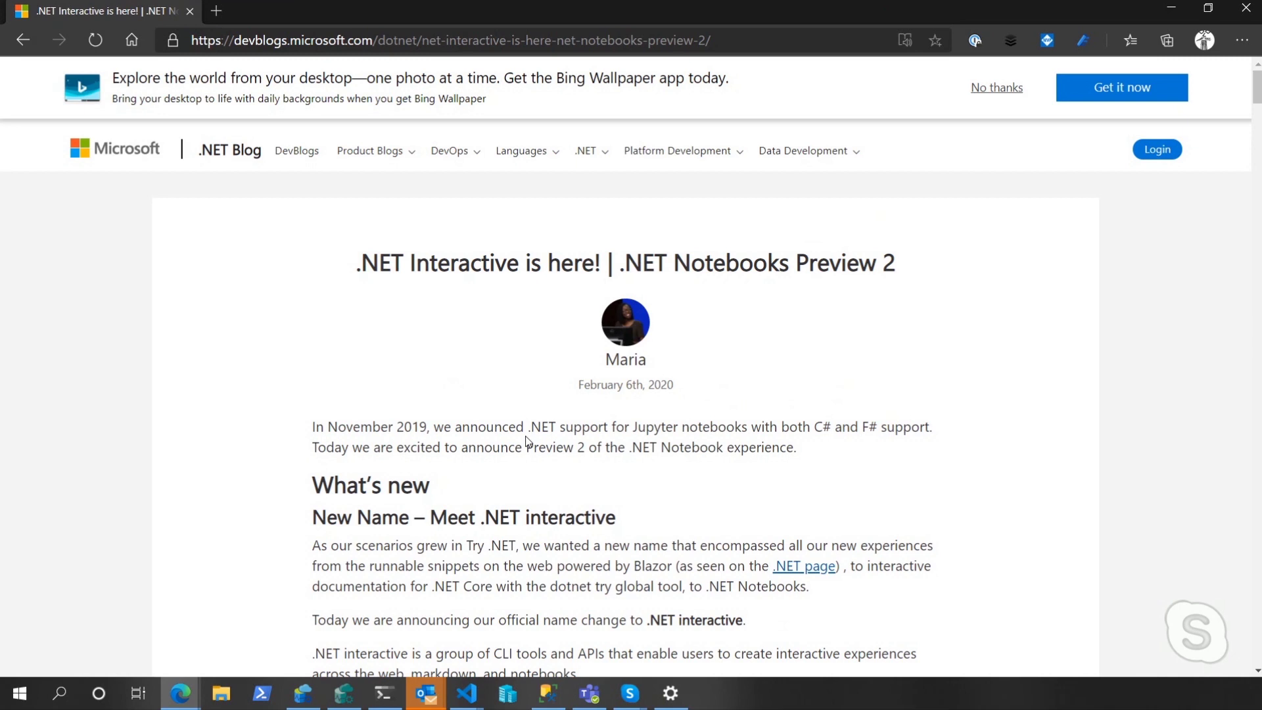
Step: Bring Azure Data Studio back to the front, showing the saved incident.ipynb
{"action": "left_click", "coordinate": [1172, 11]}
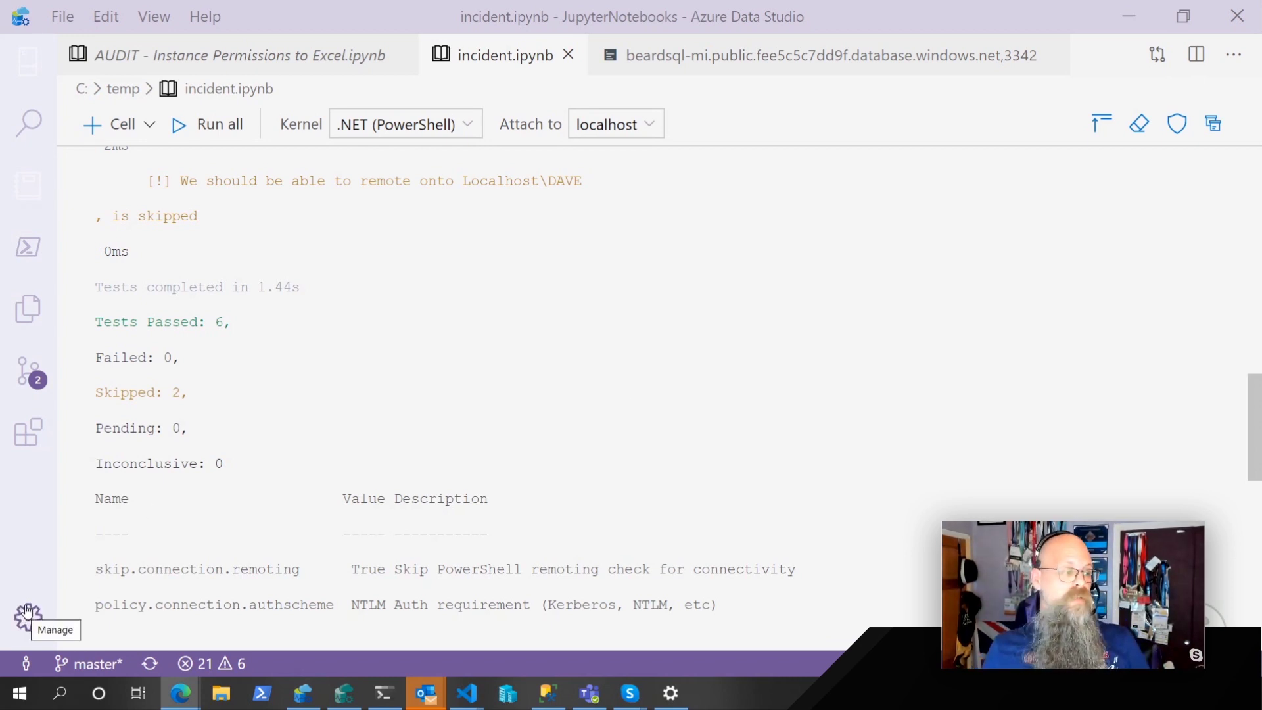
Step: Turn on Notebook: Show All Kernels in Settings, then close the Settings tab
{"action": "left_click", "coordinate": [28, 617]}
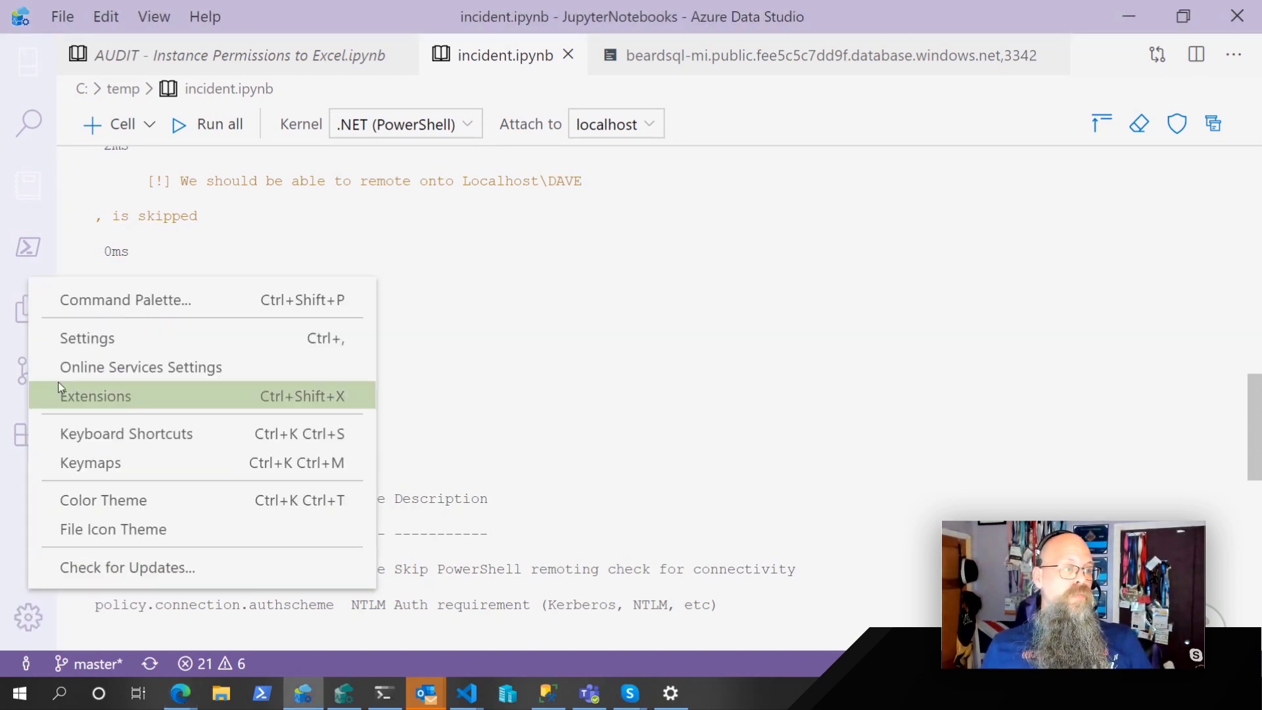
{"action": "left_click", "coordinate": [109, 345]}
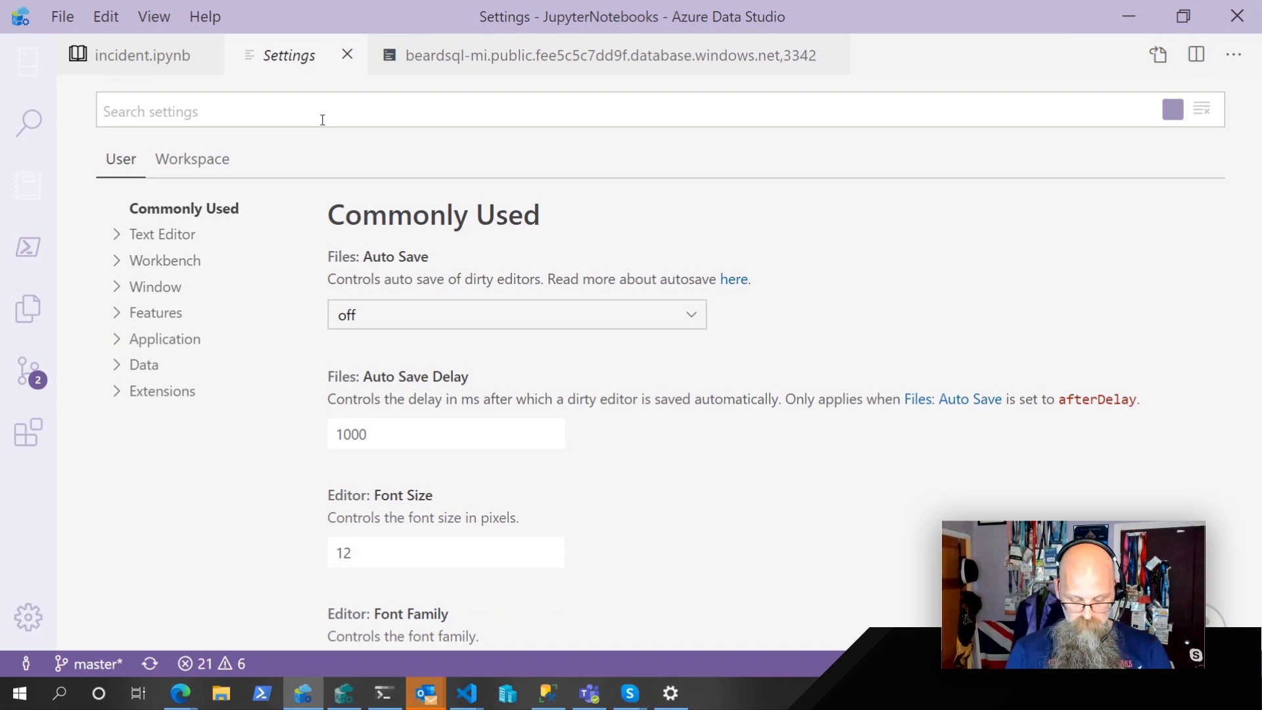
{"action": "type", "text": "kern"}
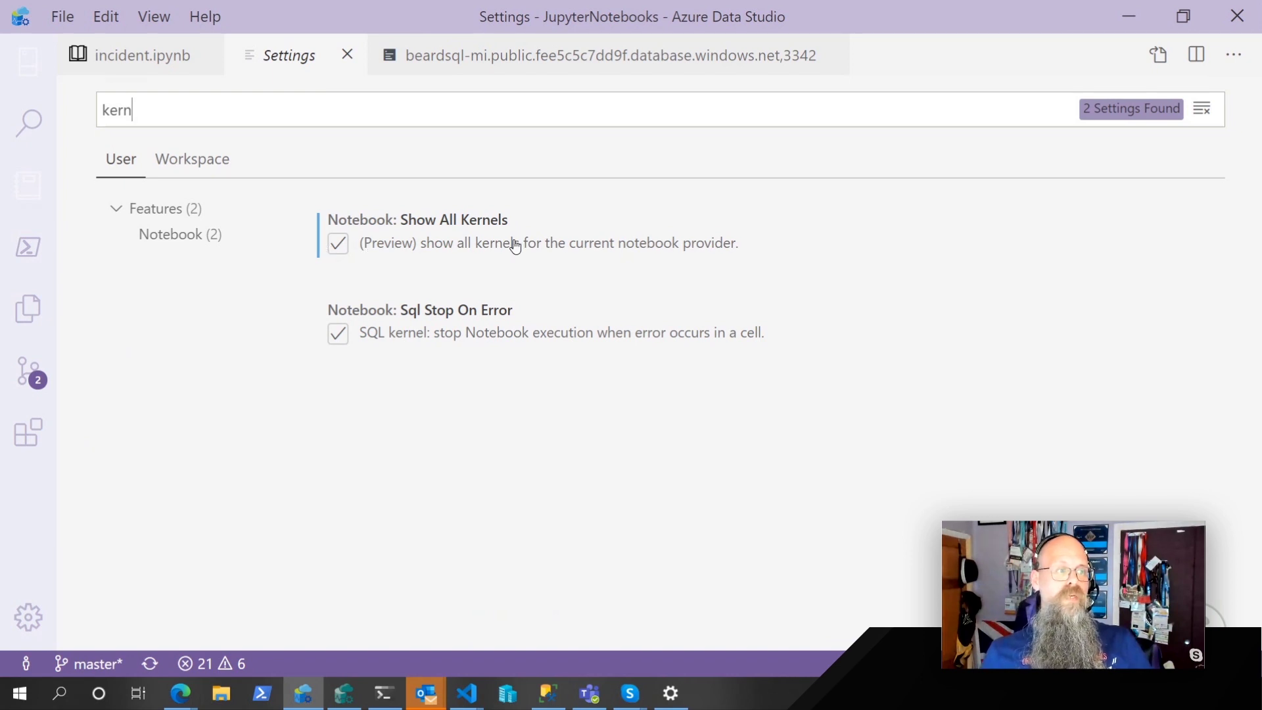
{"action": "mouse_move", "coordinate": [345, 249]}
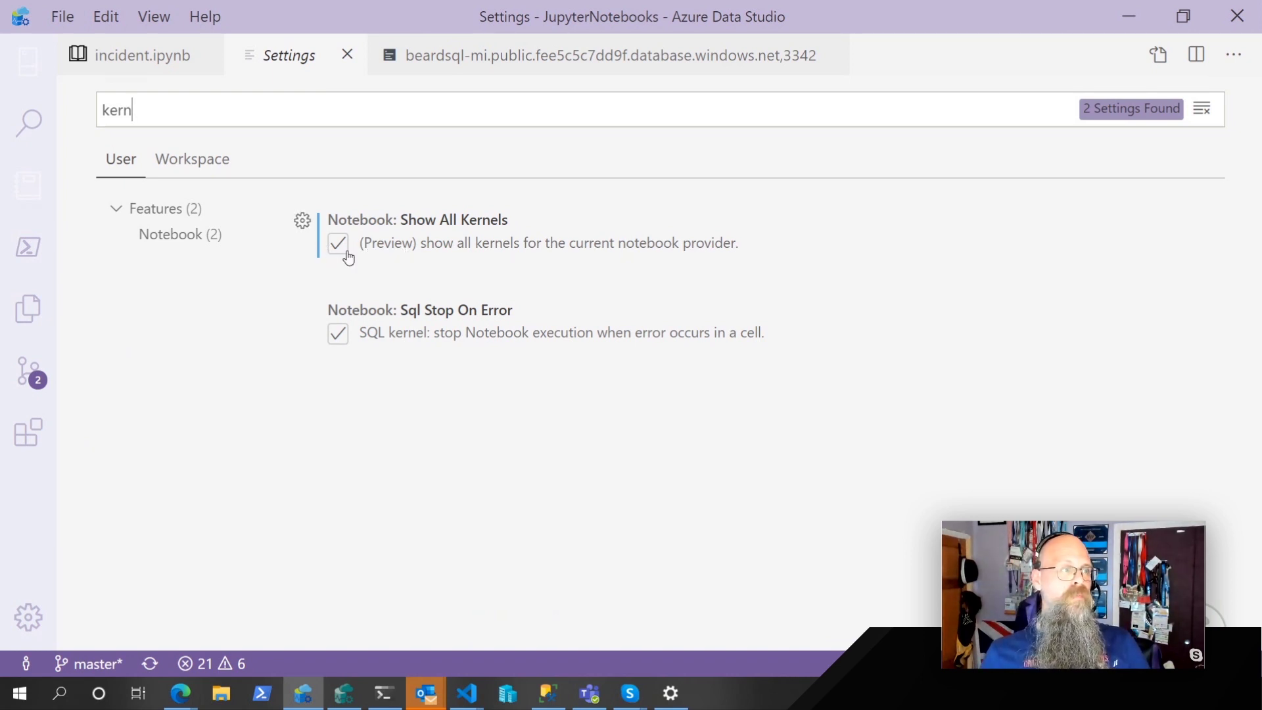
{"action": "left_click", "coordinate": [346, 55]}
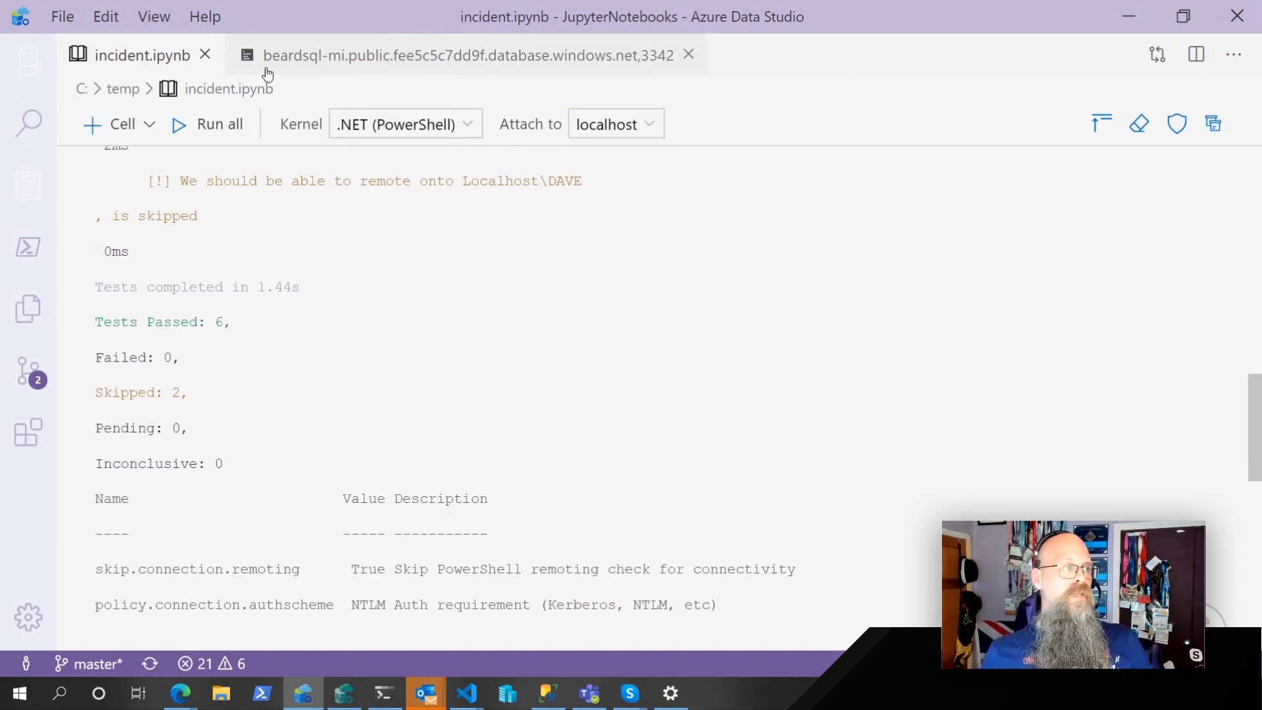
Step: Create a new empty notebook with the Command Palette's New Notebook command
{"action": "left_click", "coordinate": [57, 20]}
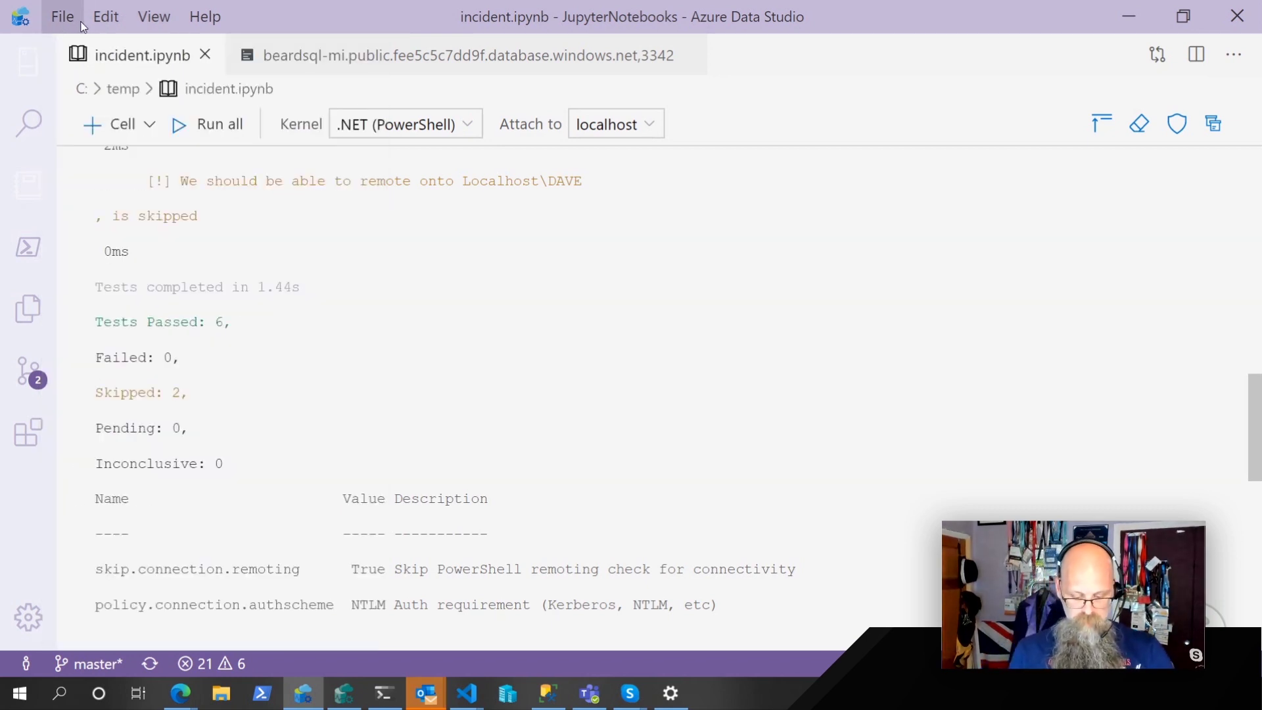
{"action": "key", "text": "ctrl+shift+p"}
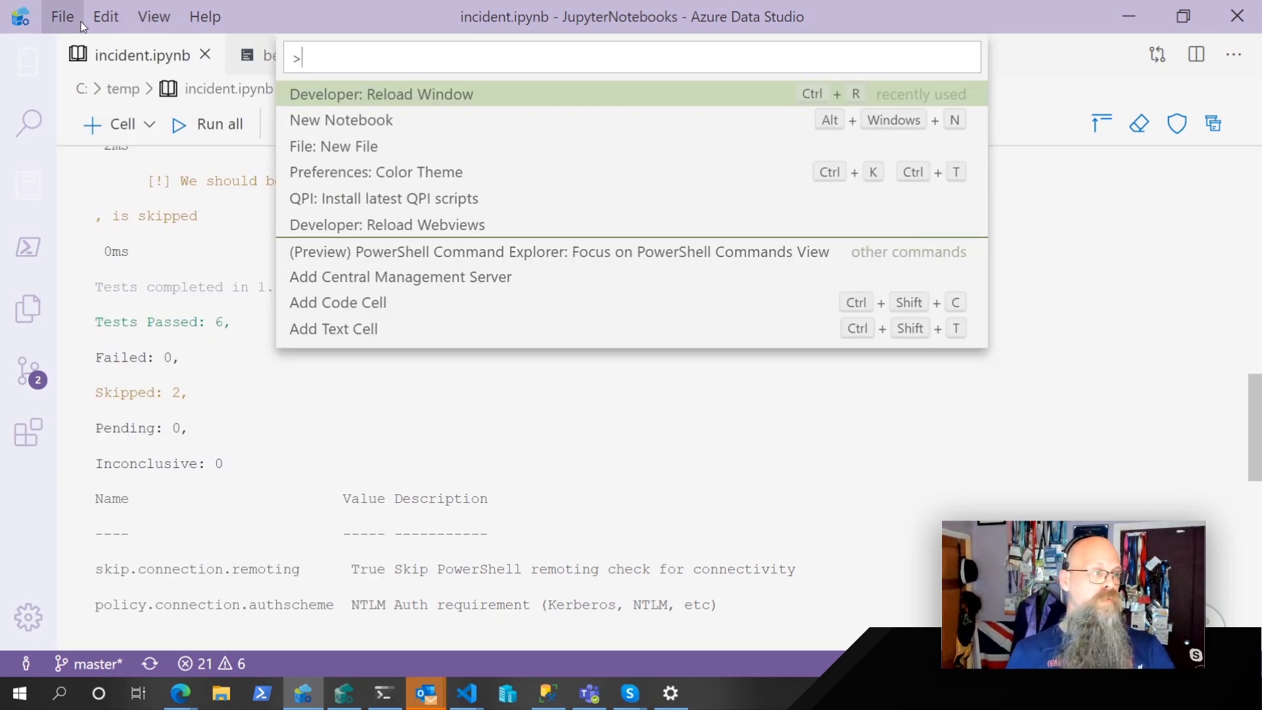
{"action": "type", "text": "note"}
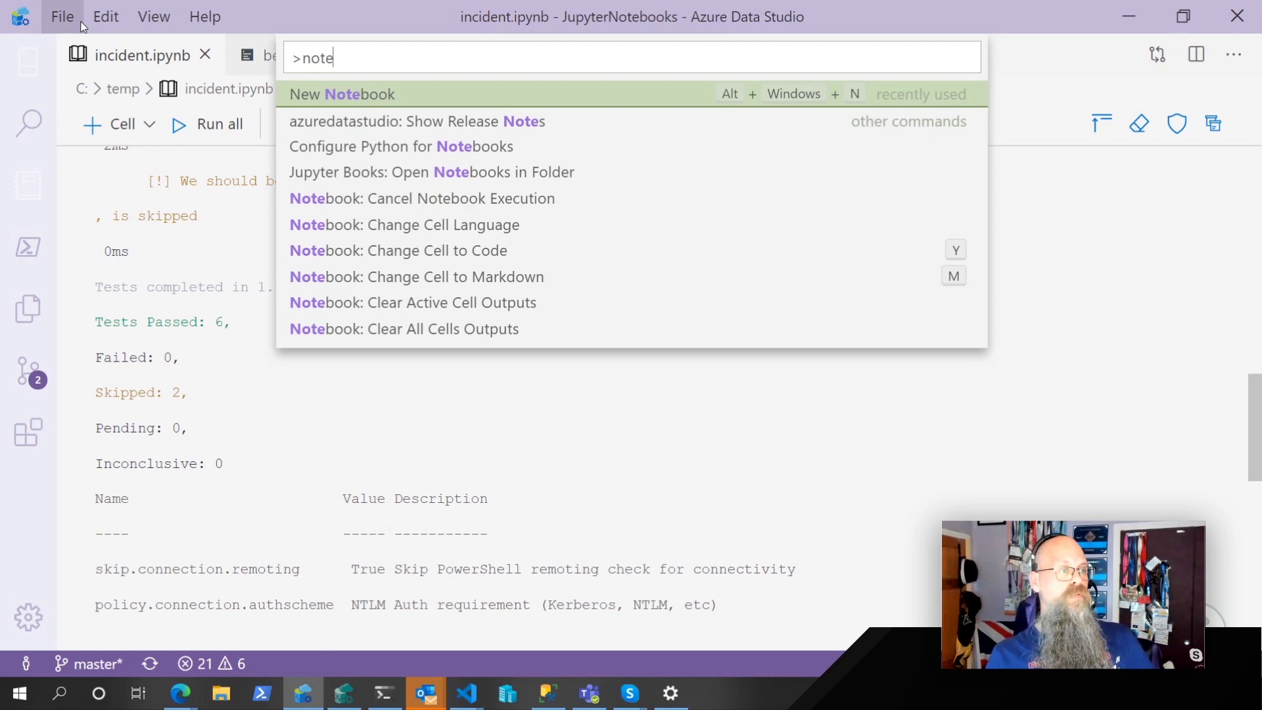
{"action": "key", "text": "Return"}
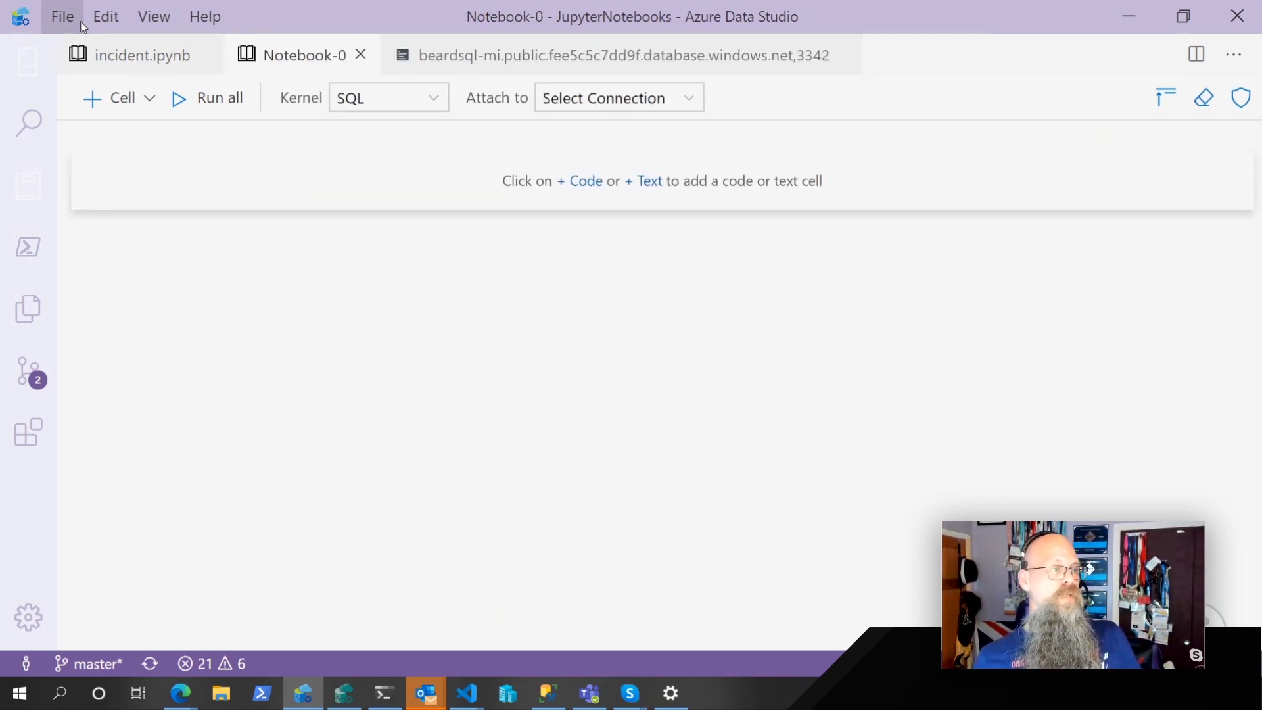
Step: Set the new notebook's kernel to .NET (PowerShell), after briefly choosing PySpark
{"action": "left_click", "coordinate": [439, 101]}
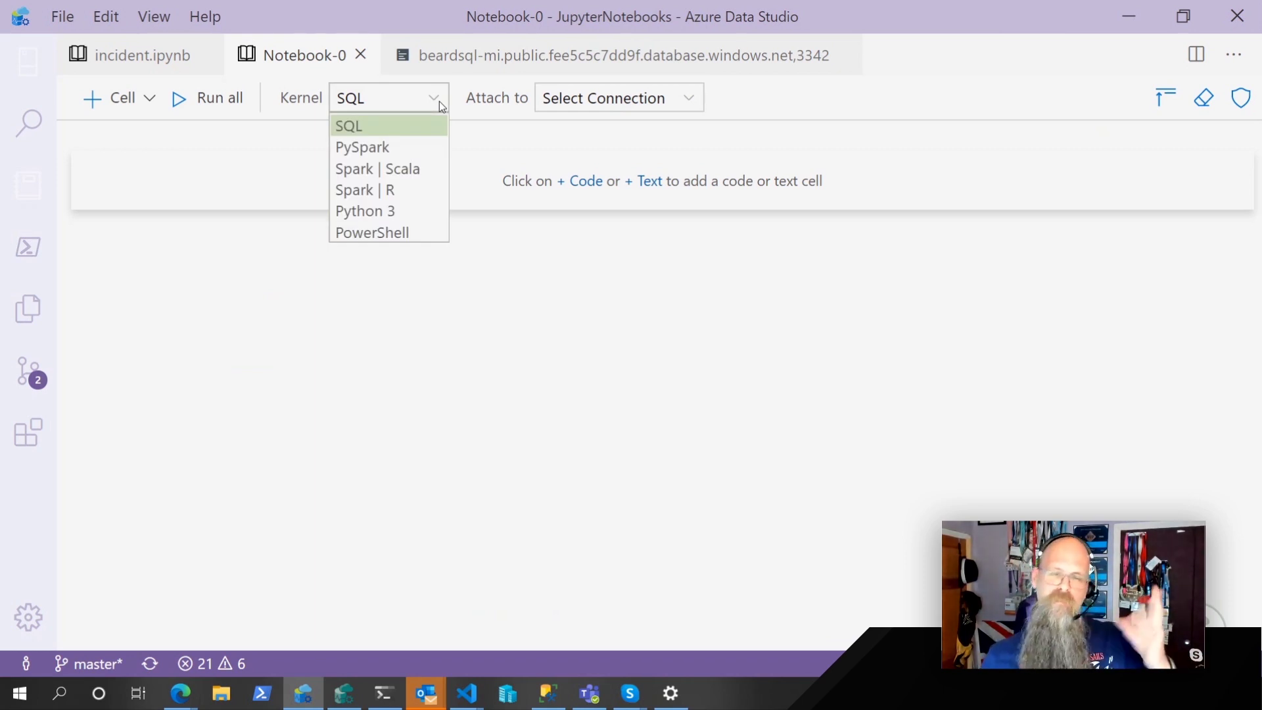
{"action": "left_click", "coordinate": [396, 151]}
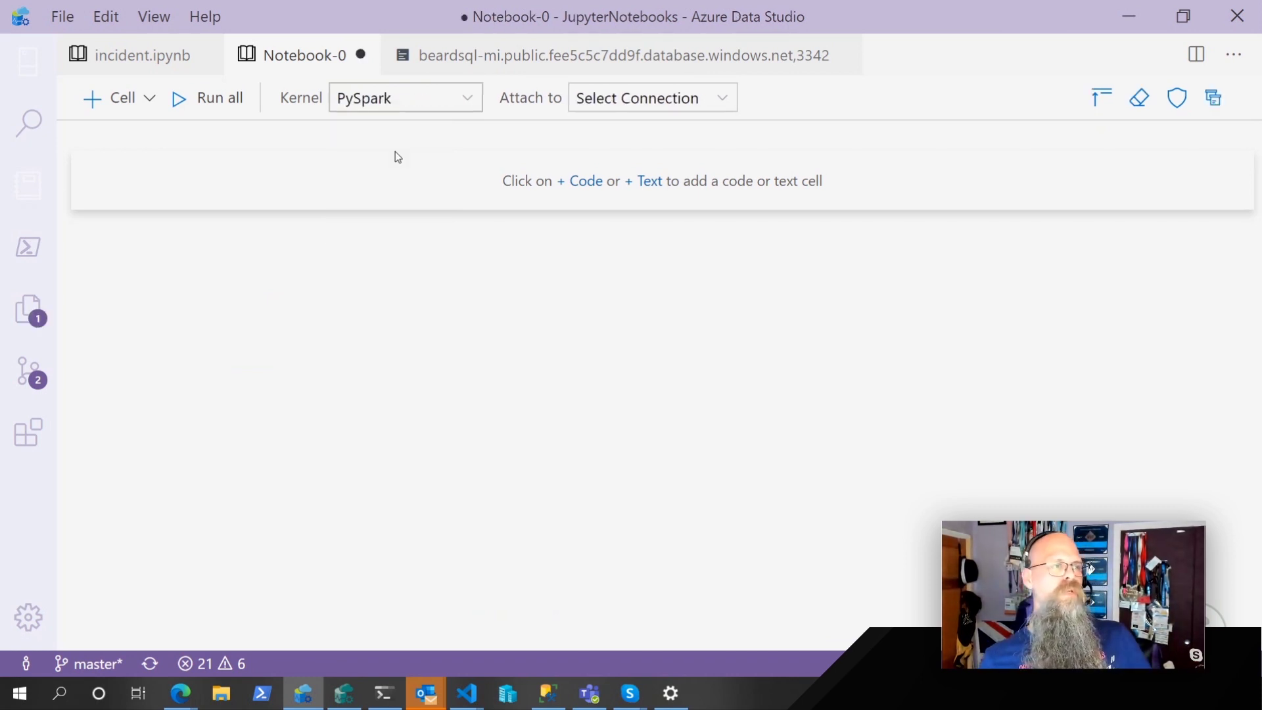
{"action": "left_click", "coordinate": [458, 104]}
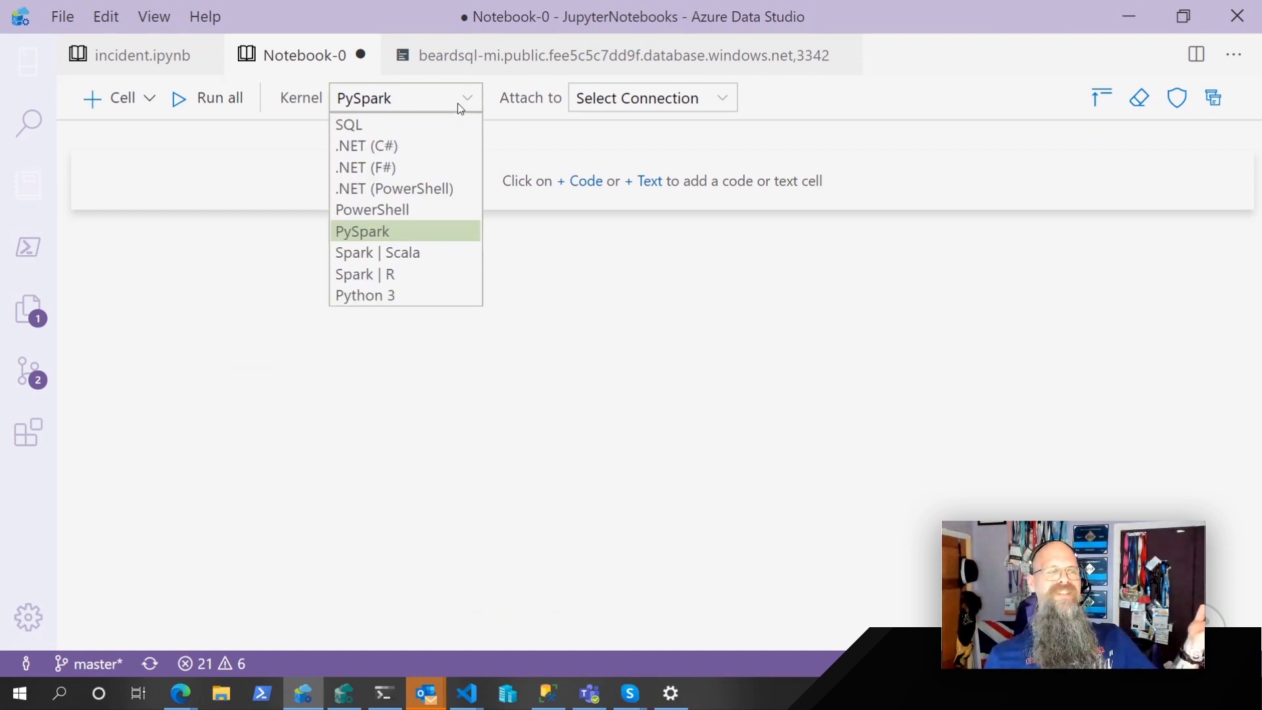
{"action": "left_click", "coordinate": [442, 187]}
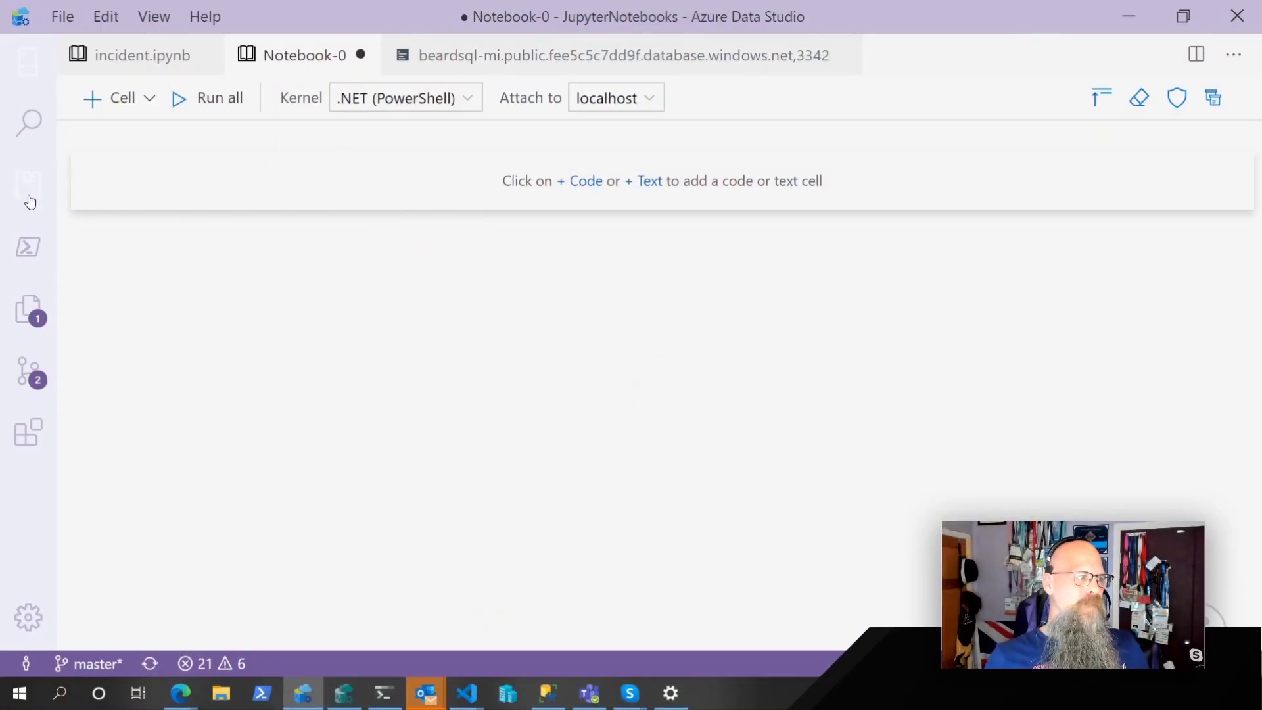
Step: Open dbatools > Audit > AUDIT - Instance Permissions to Excel.ipynb and hide the sidebar
{"action": "left_click", "coordinate": [26, 186]}
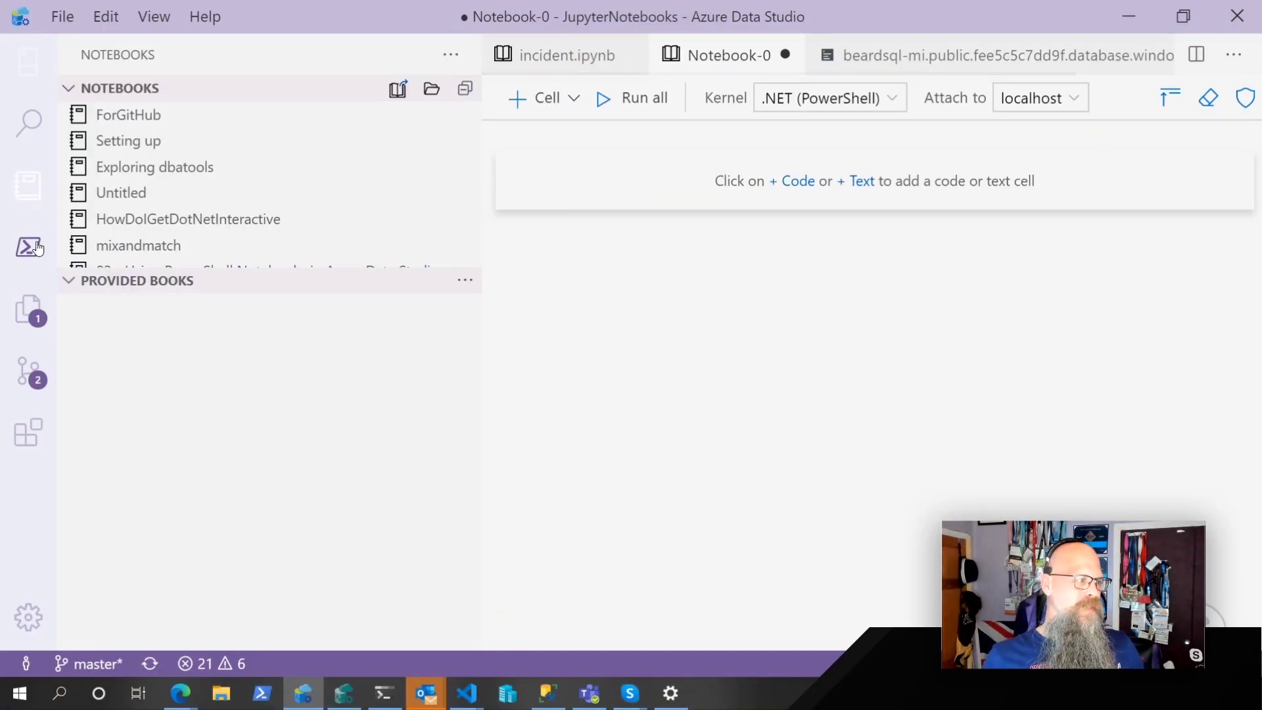
{"action": "left_click", "coordinate": [30, 308]}
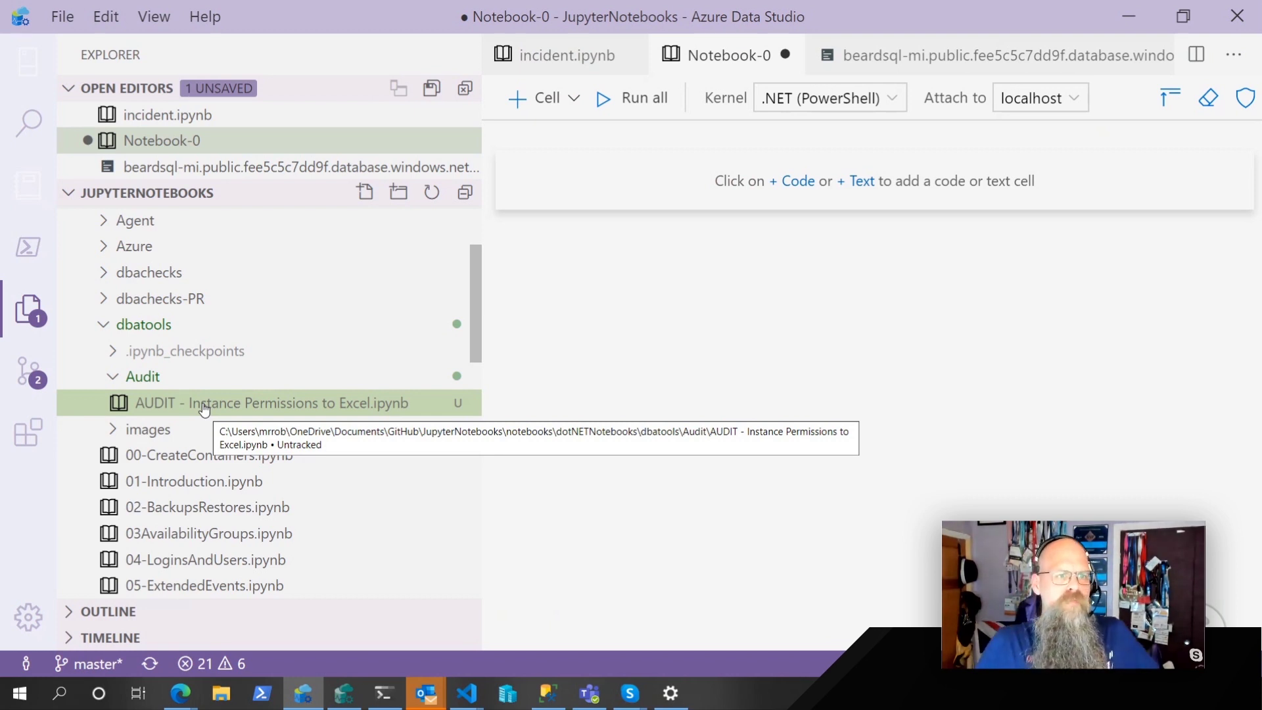
{"action": "left_click", "coordinate": [203, 402]}
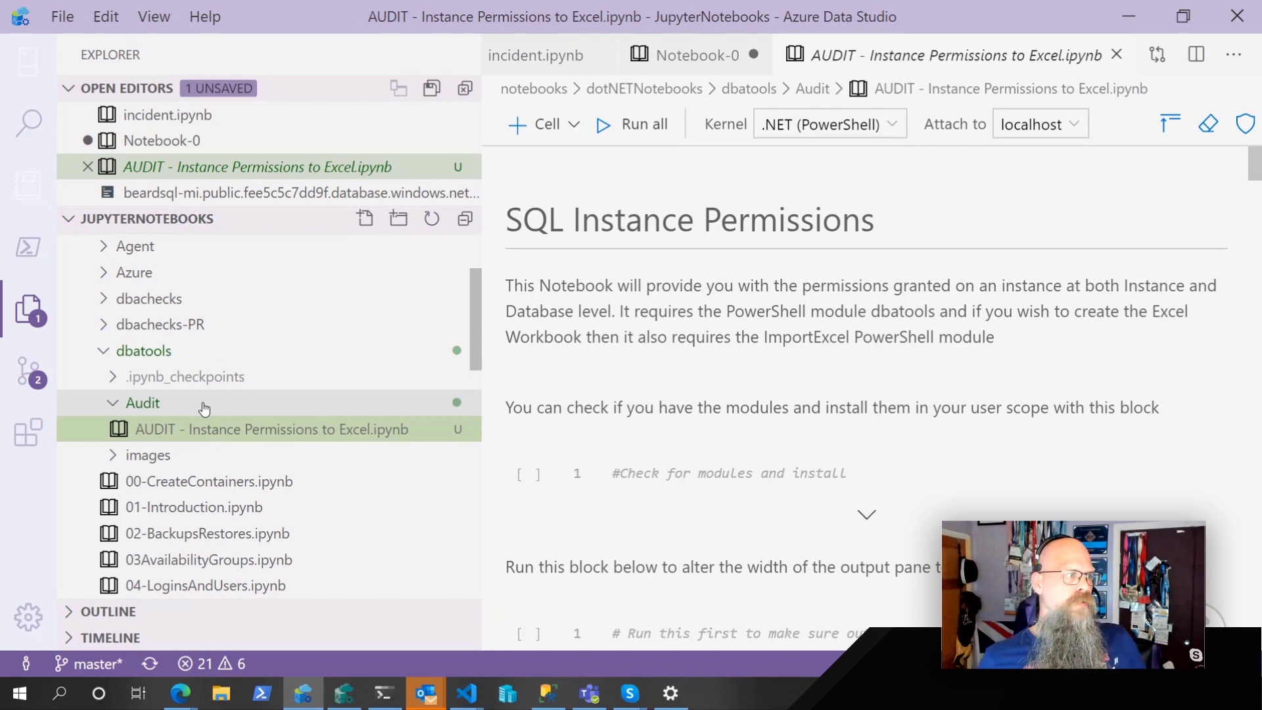
{"action": "left_click", "coordinate": [27, 62]}
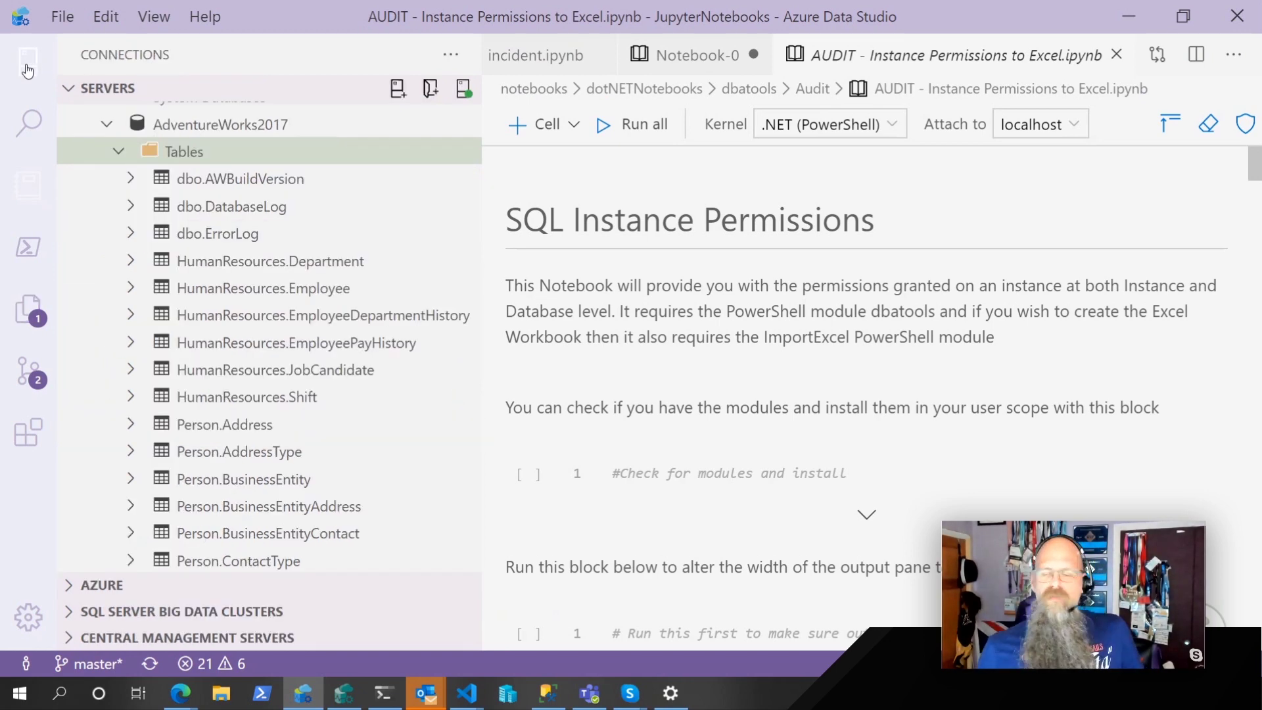
{"action": "key", "text": "ctrl+b"}
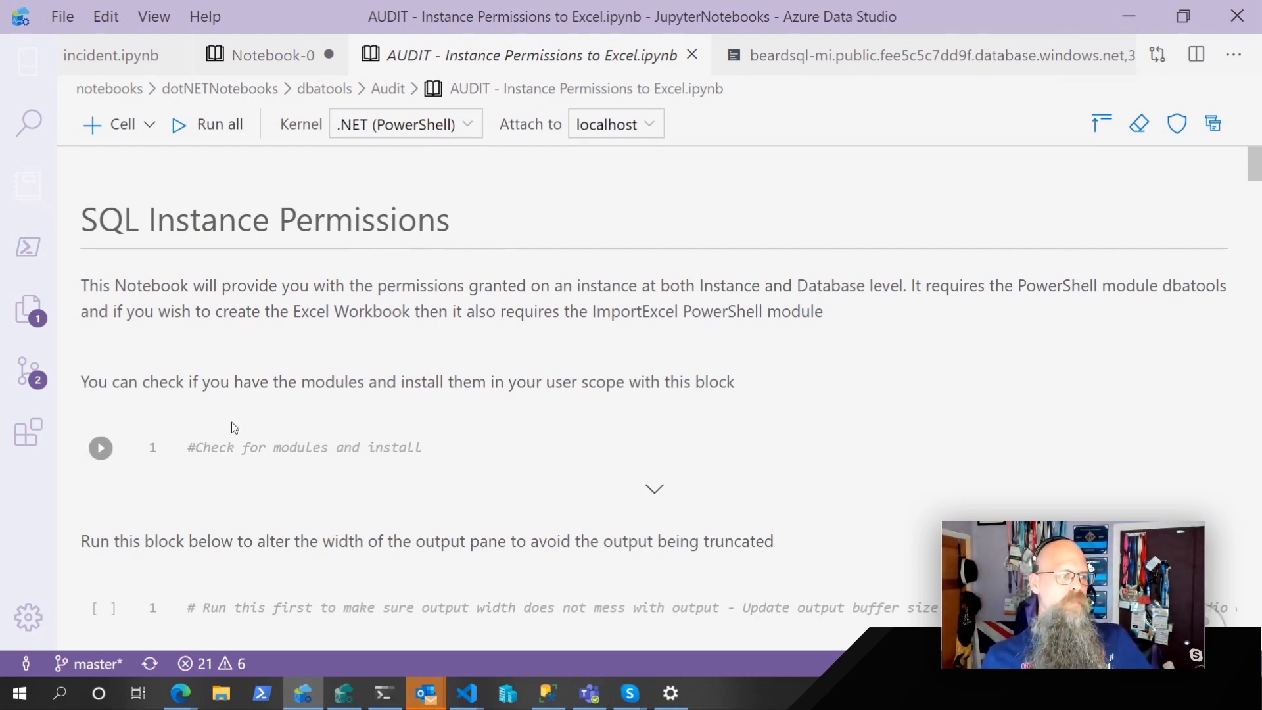
{"action": "scroll", "coordinate": [274, 394], "scroll_direction": "down", "scroll_amount": 2}
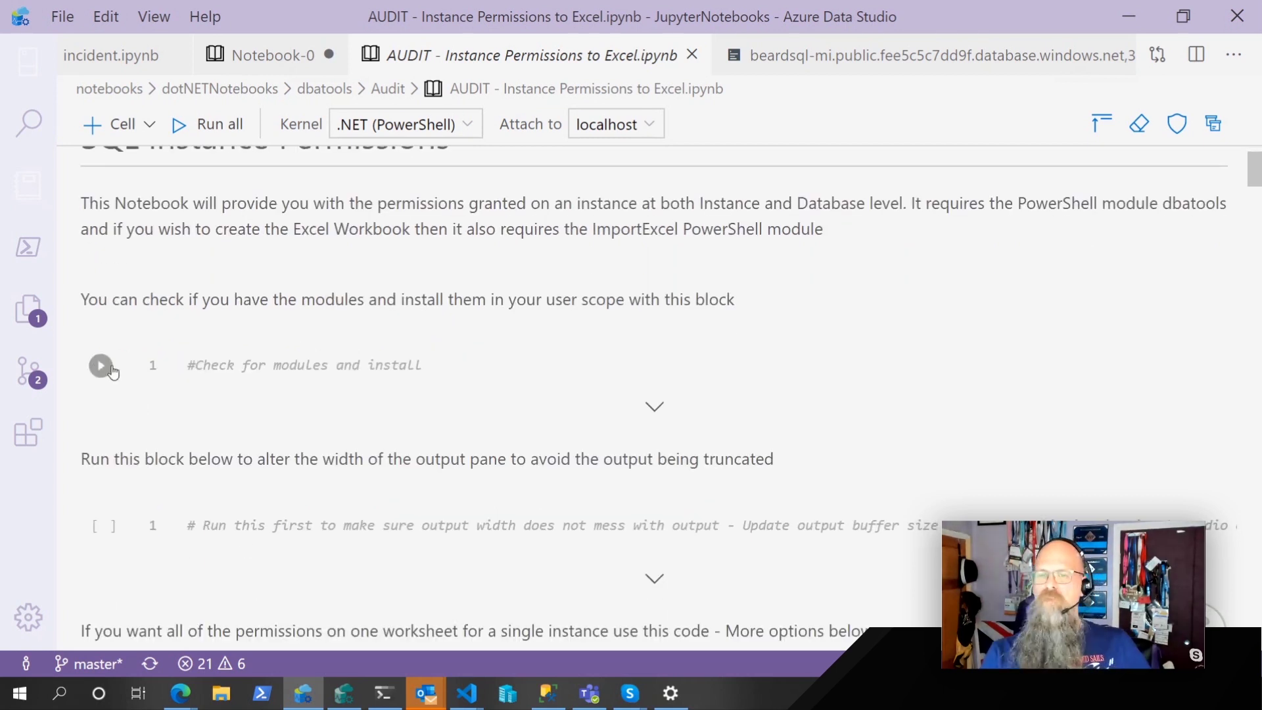
Step: Run the module check, output-width and $ExcelDirectory export cells to build localhost_Permssions_OneTab_2020-06-24.xlsx
{"action": "left_click", "coordinate": [102, 367]}
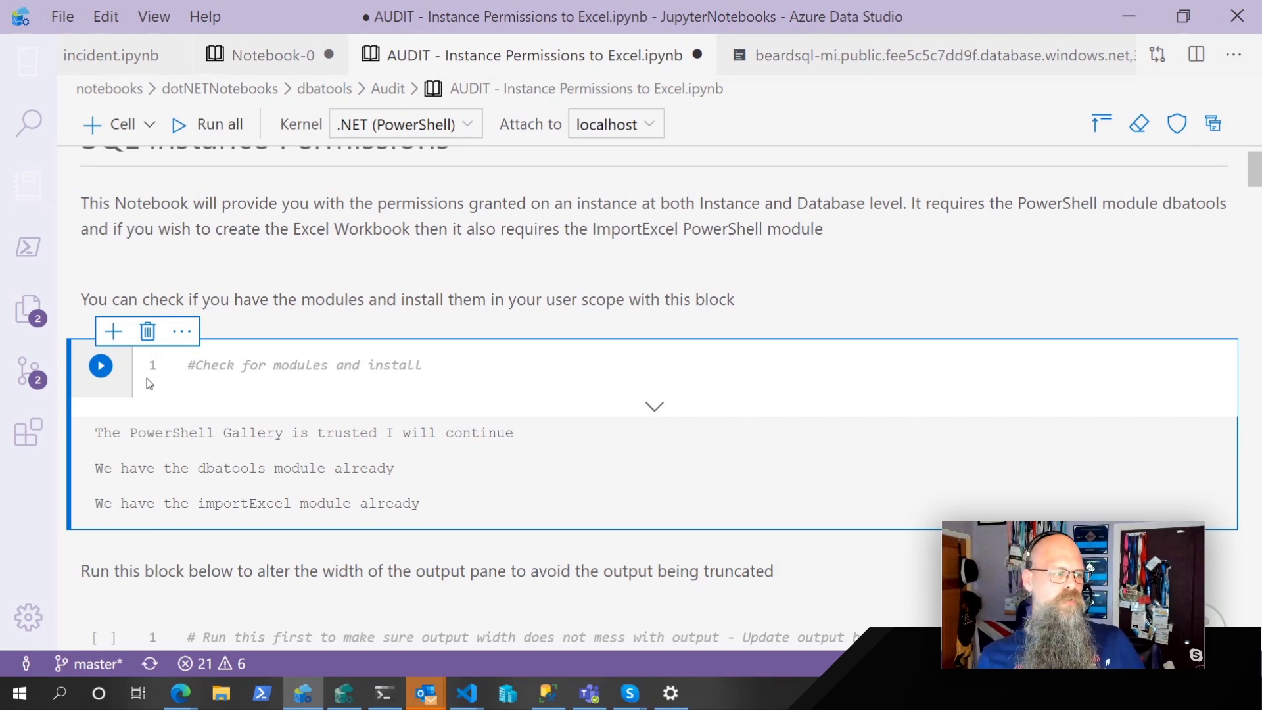
{"action": "scroll", "coordinate": [170, 444], "scroll_direction": "down", "scroll_amount": 2}
{"action": "scroll", "coordinate": [98, 474], "scroll_direction": "down", "scroll_amount": 2}
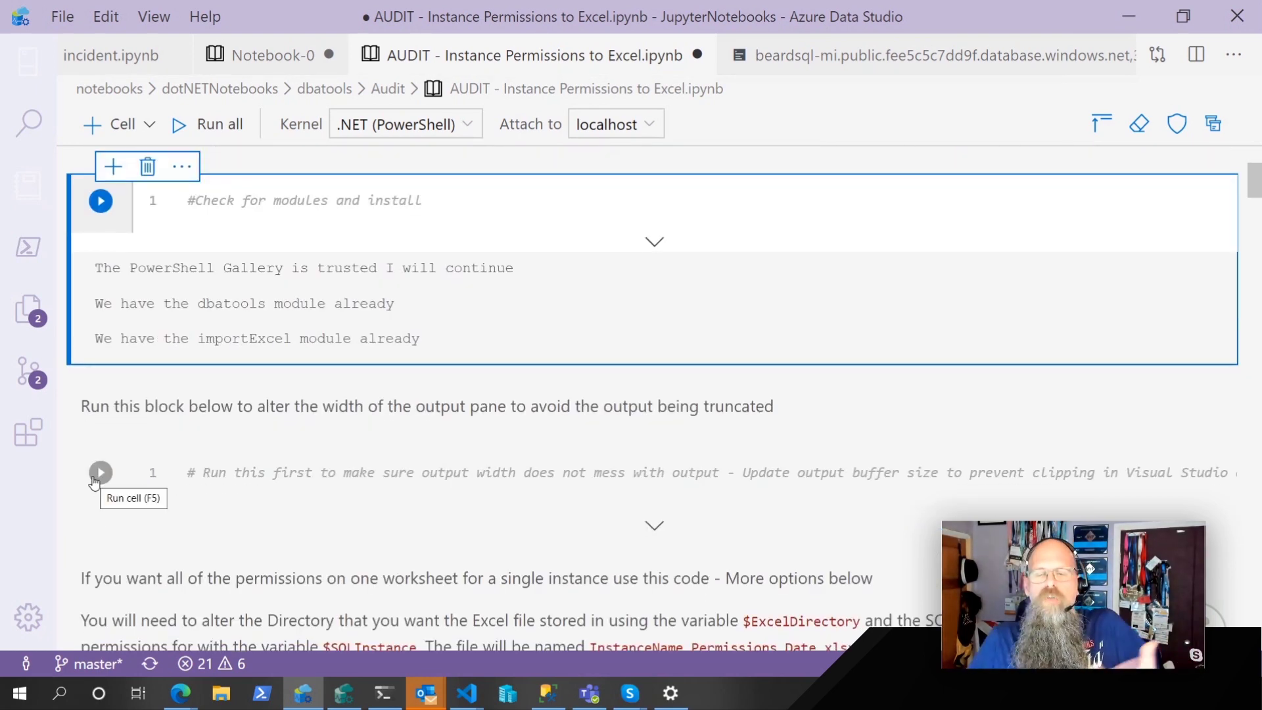
{"action": "left_click", "coordinate": [94, 480]}
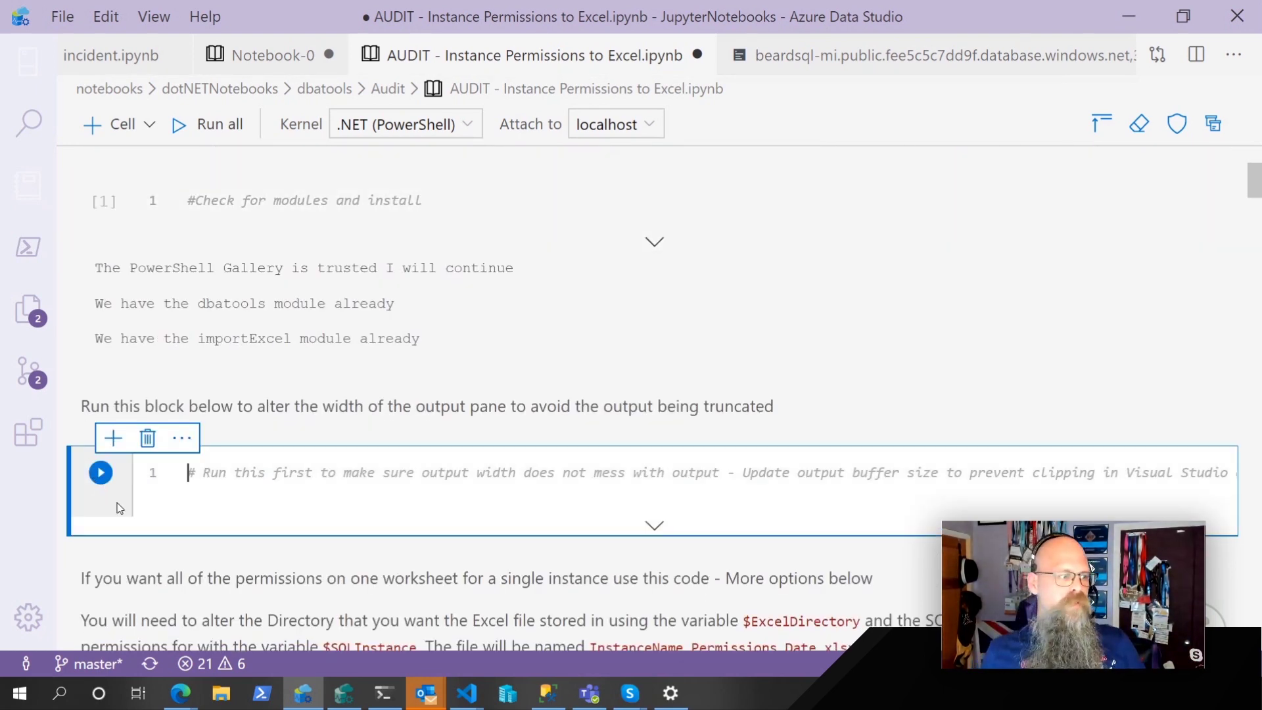
{"action": "scroll", "coordinate": [117, 508], "scroll_direction": "down", "scroll_amount": 1}
{"action": "scroll", "coordinate": [109, 499], "scroll_direction": "down", "scroll_amount": 3}
{"action": "scroll", "coordinate": [101, 488], "scroll_direction": "down", "scroll_amount": 2}
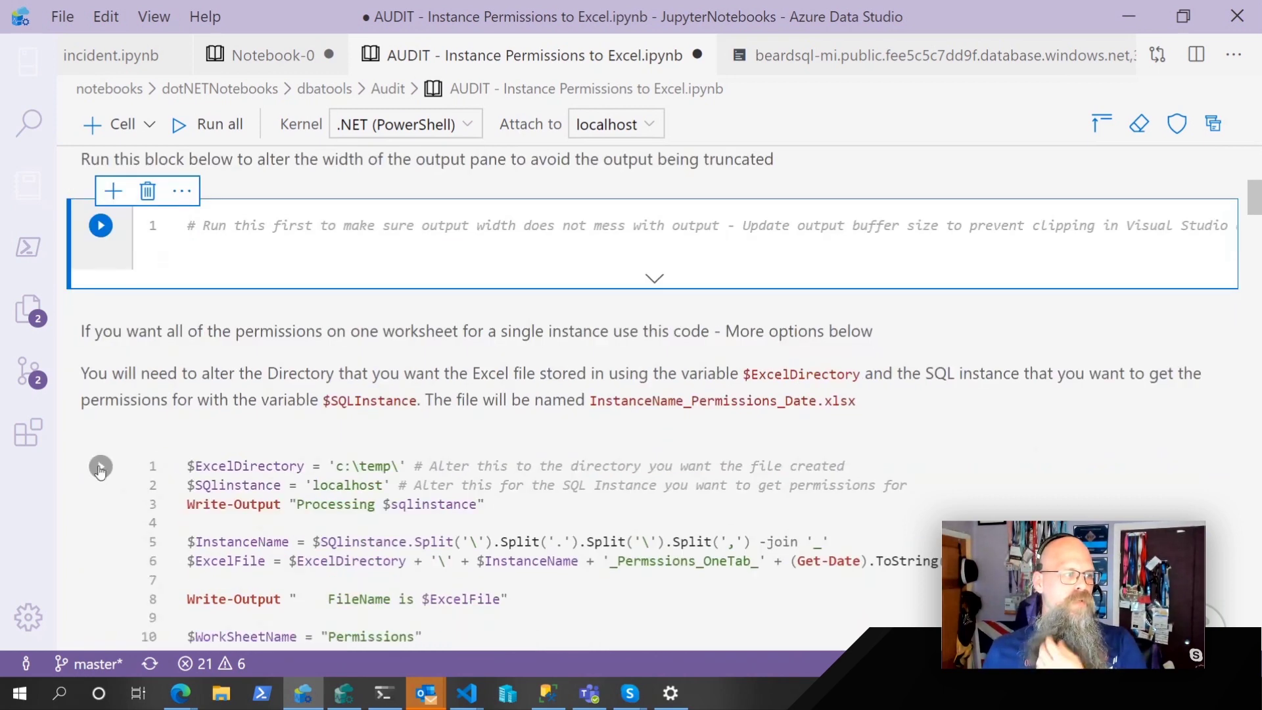
{"action": "left_click", "coordinate": [100, 469]}
{"action": "scroll", "coordinate": [118, 474], "scroll_direction": "down", "scroll_amount": 5}
{"action": "scroll", "coordinate": [140, 481], "scroll_direction": "down", "scroll_amount": 1}
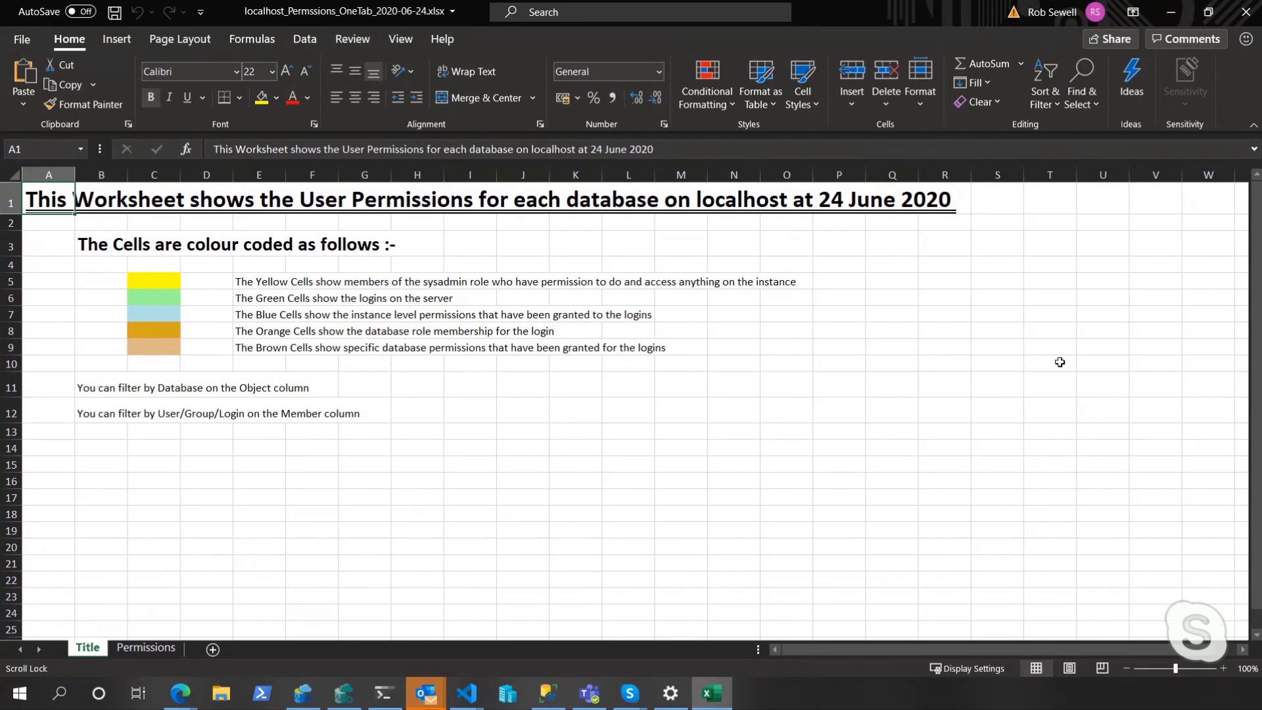
Step: Show the Permissions sheet with BEARD-DESKTOP's colour-coded login, role and securable rows
{"action": "left_click", "coordinate": [130, 651]}
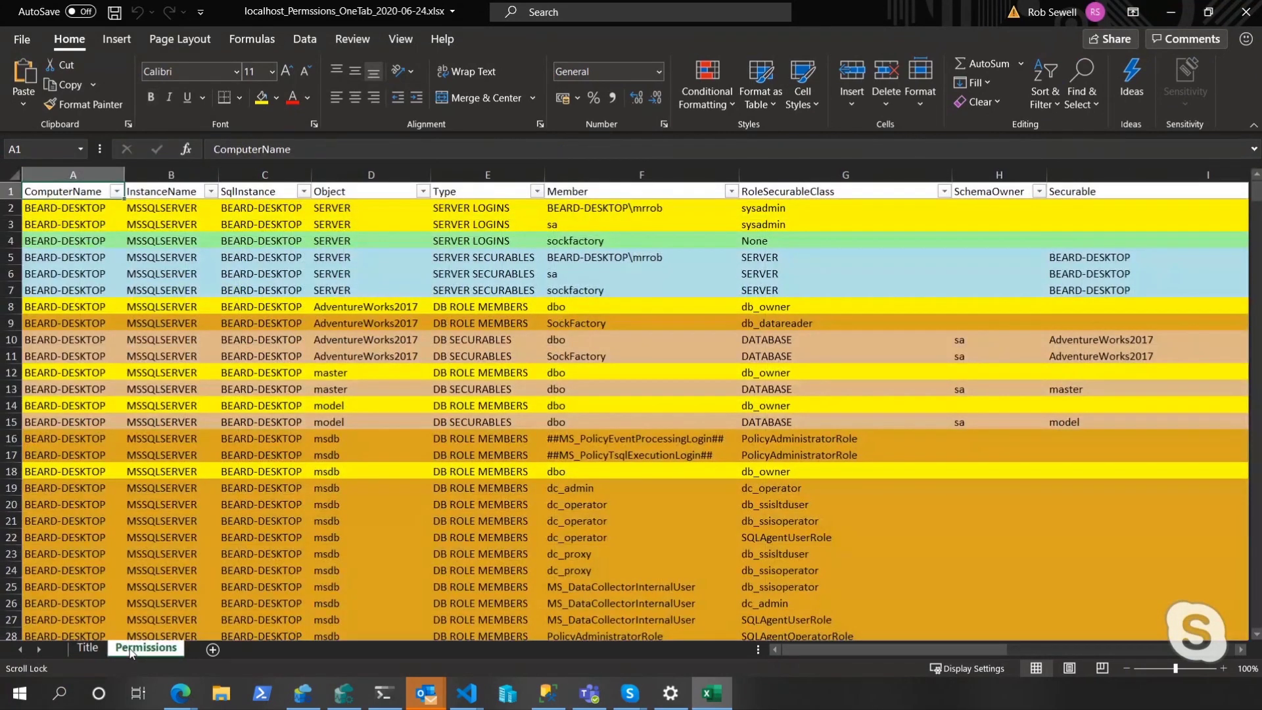